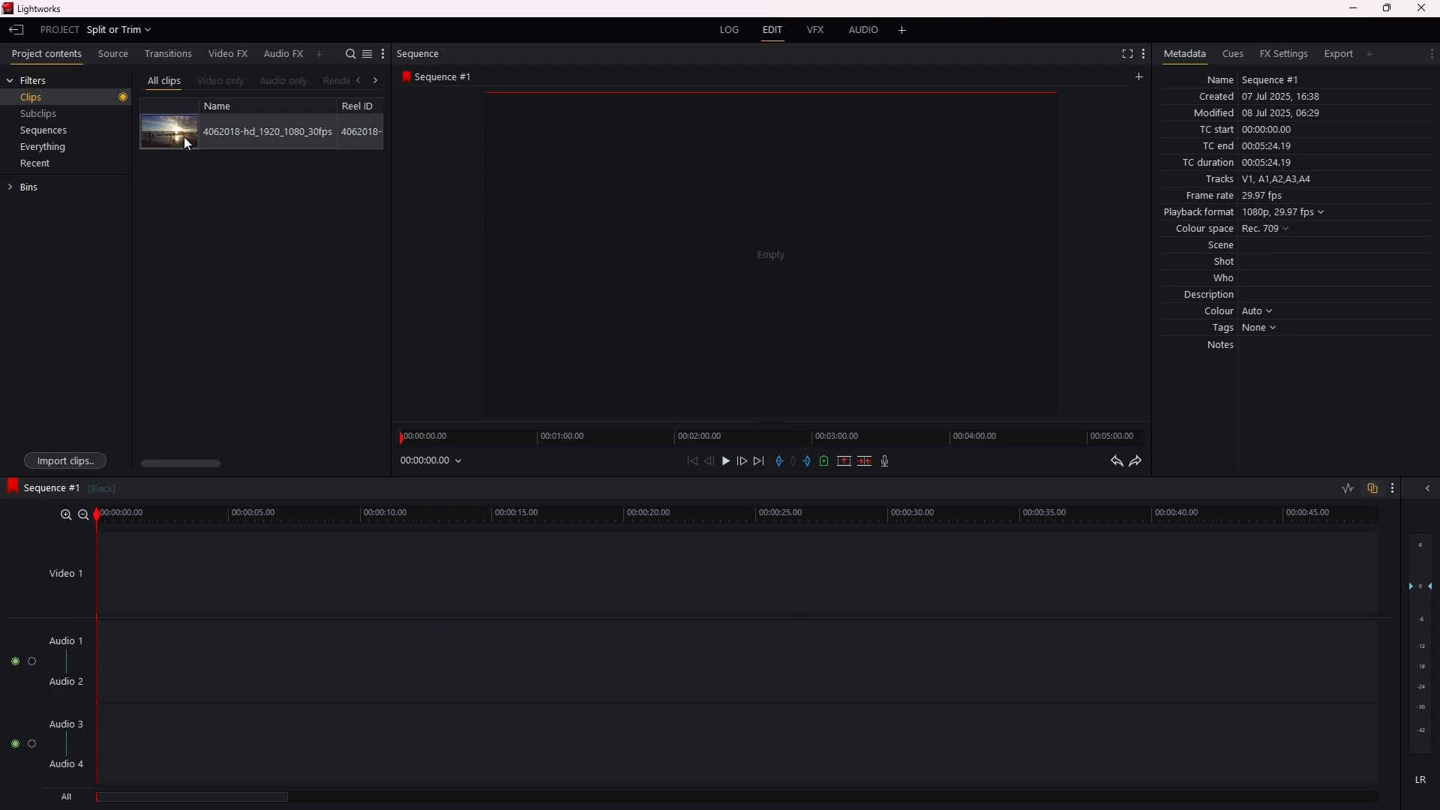
Step: Place the 4062018-hd_1920_1080_30fps clip at the start of the timeline and split it at 00:00:02.16
{"action": "left_click_drag", "start_coordinate": [183, 137], "coordinate": [169, 578]}
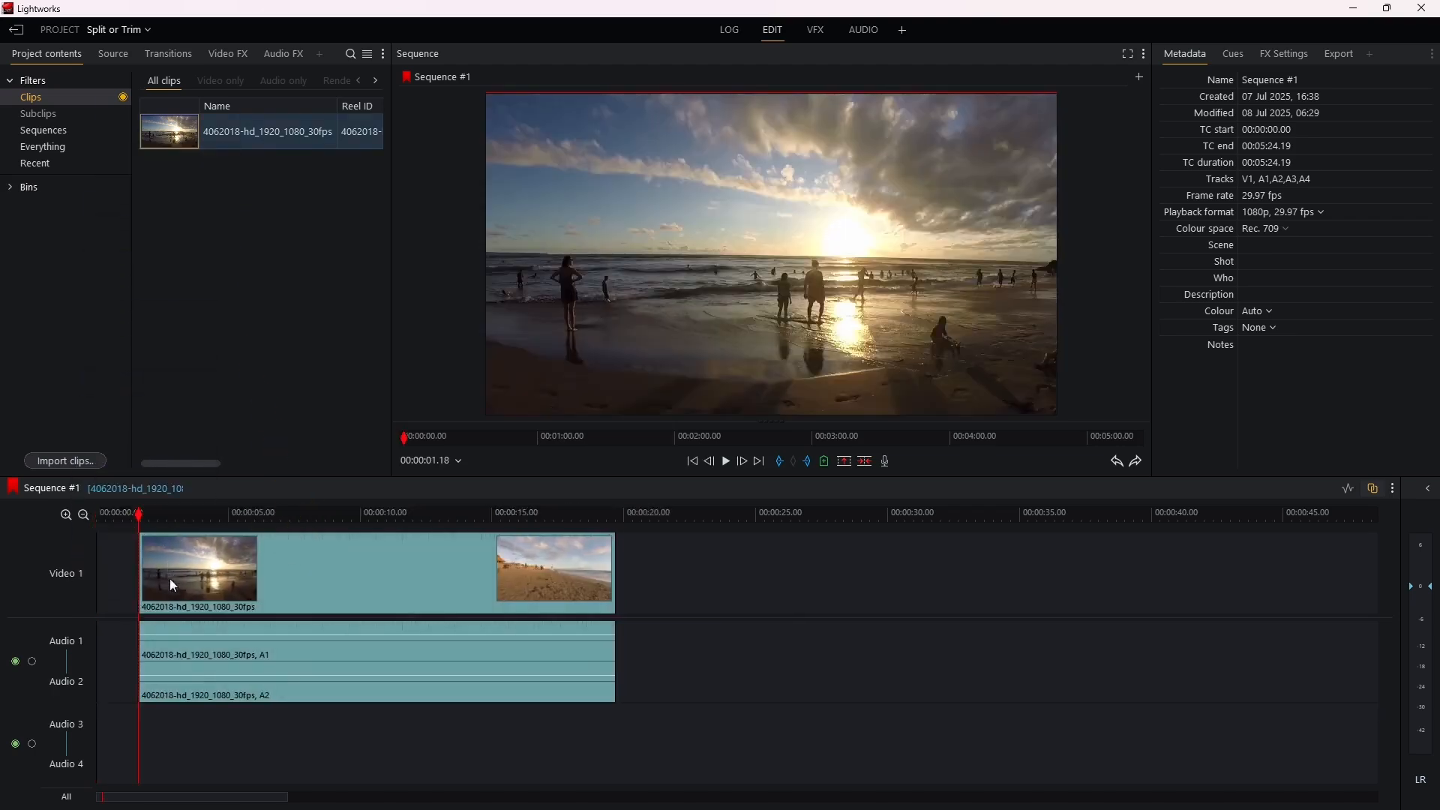
{"action": "left_click_drag", "start_coordinate": [273, 582], "coordinate": [194, 589]}
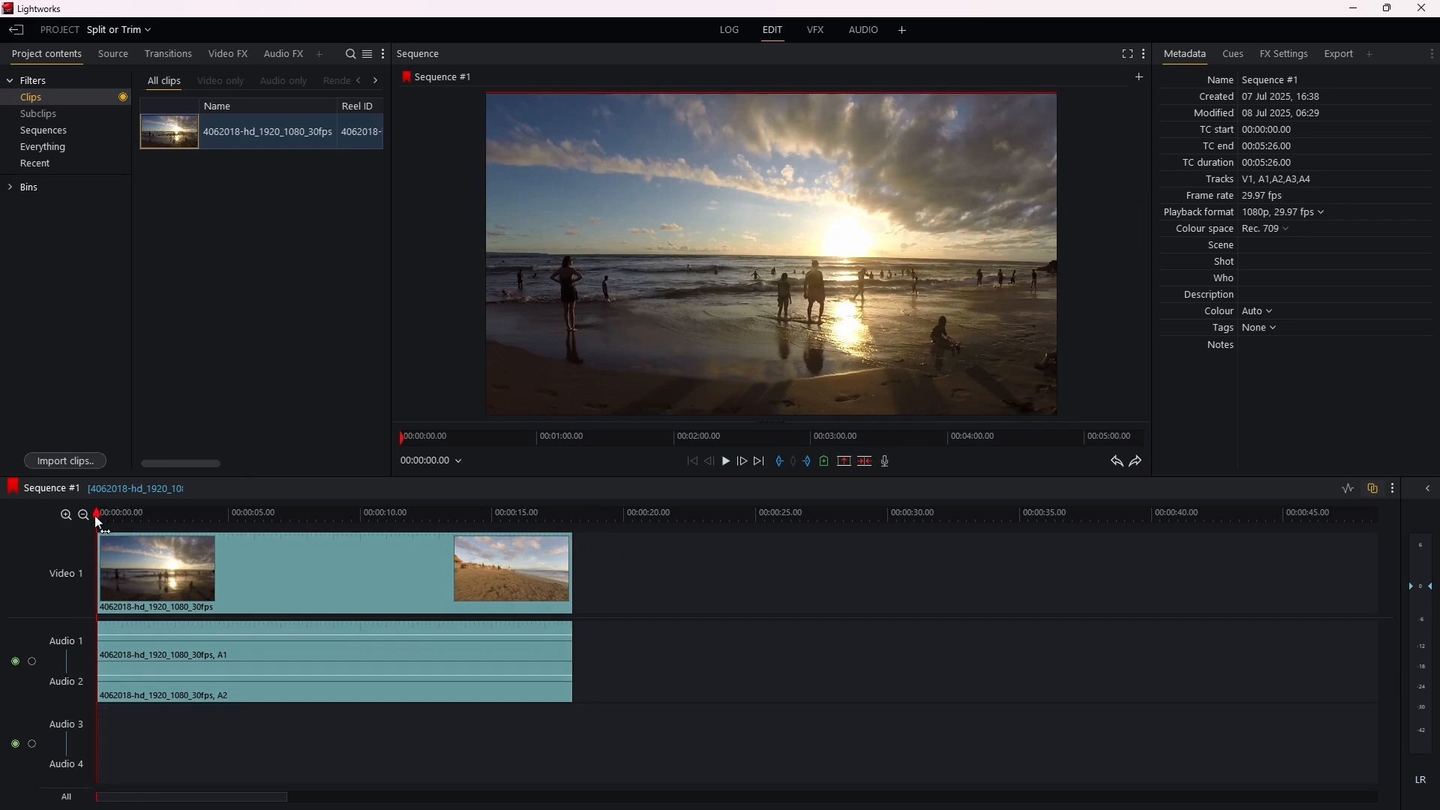
{"action": "left_click_drag", "start_coordinate": [99, 519], "coordinate": [162, 518]}
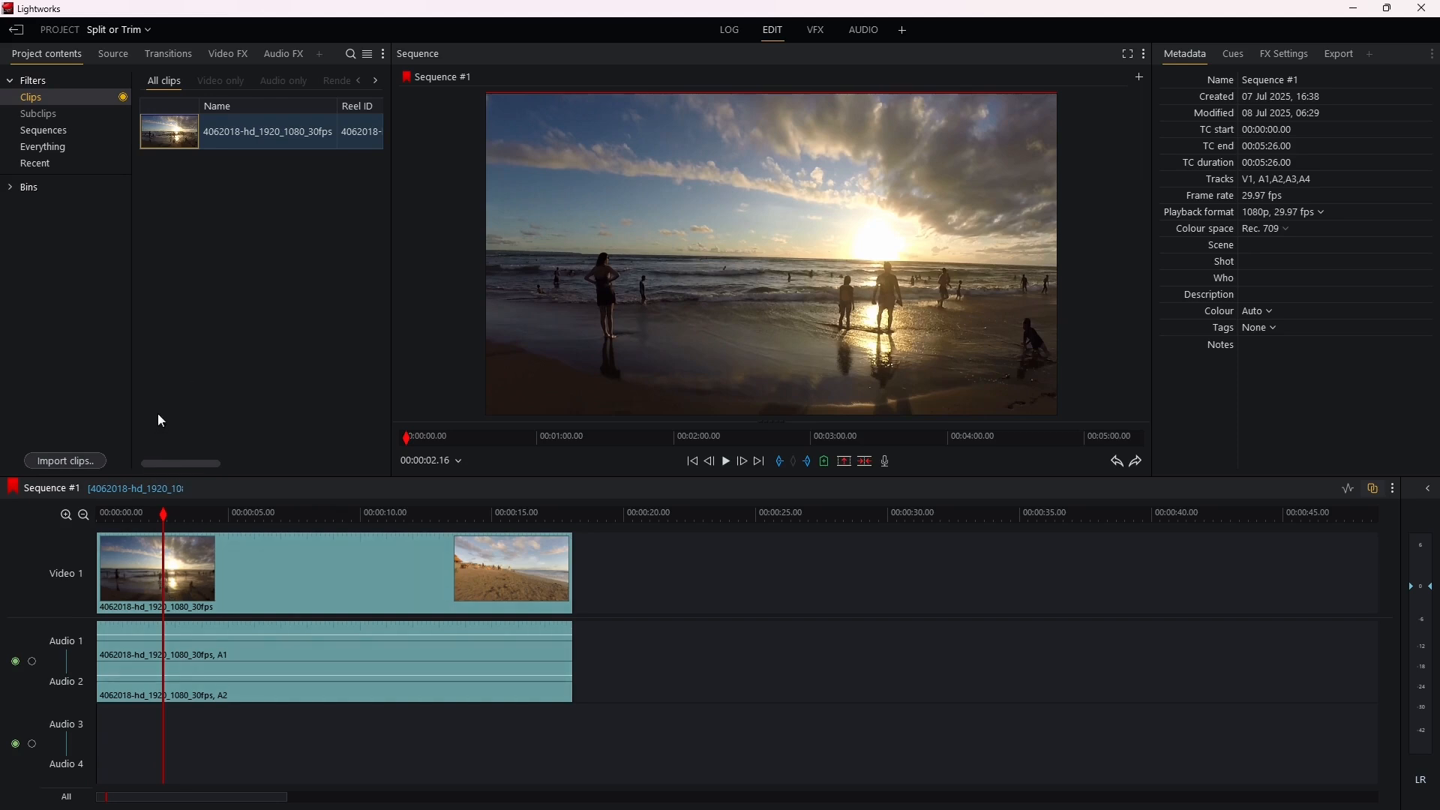
{"action": "key", "text": "c"}
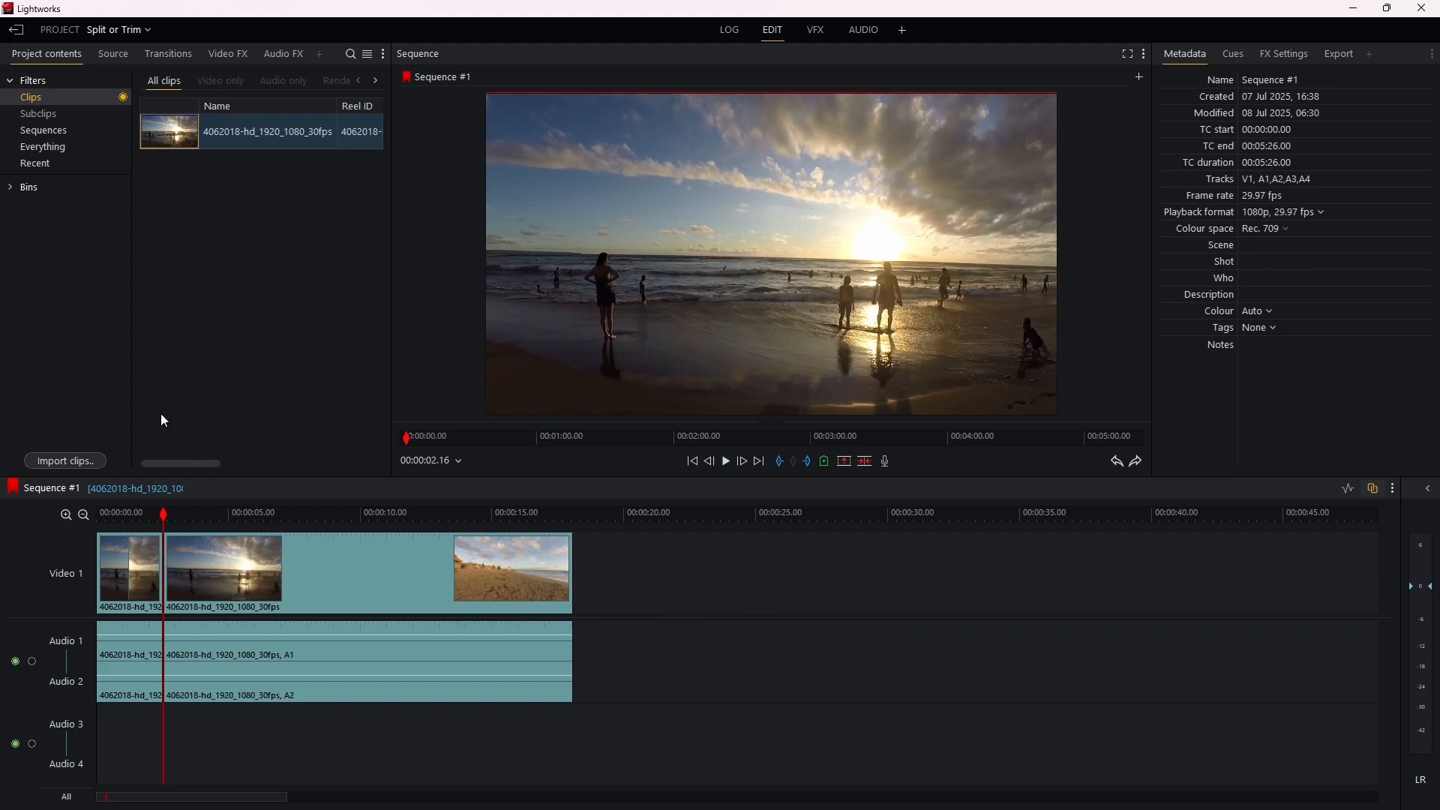
Step: Split the second segment at 00:00:04.18
{"action": "left_click_drag", "start_coordinate": [160, 511], "coordinate": [184, 515]}
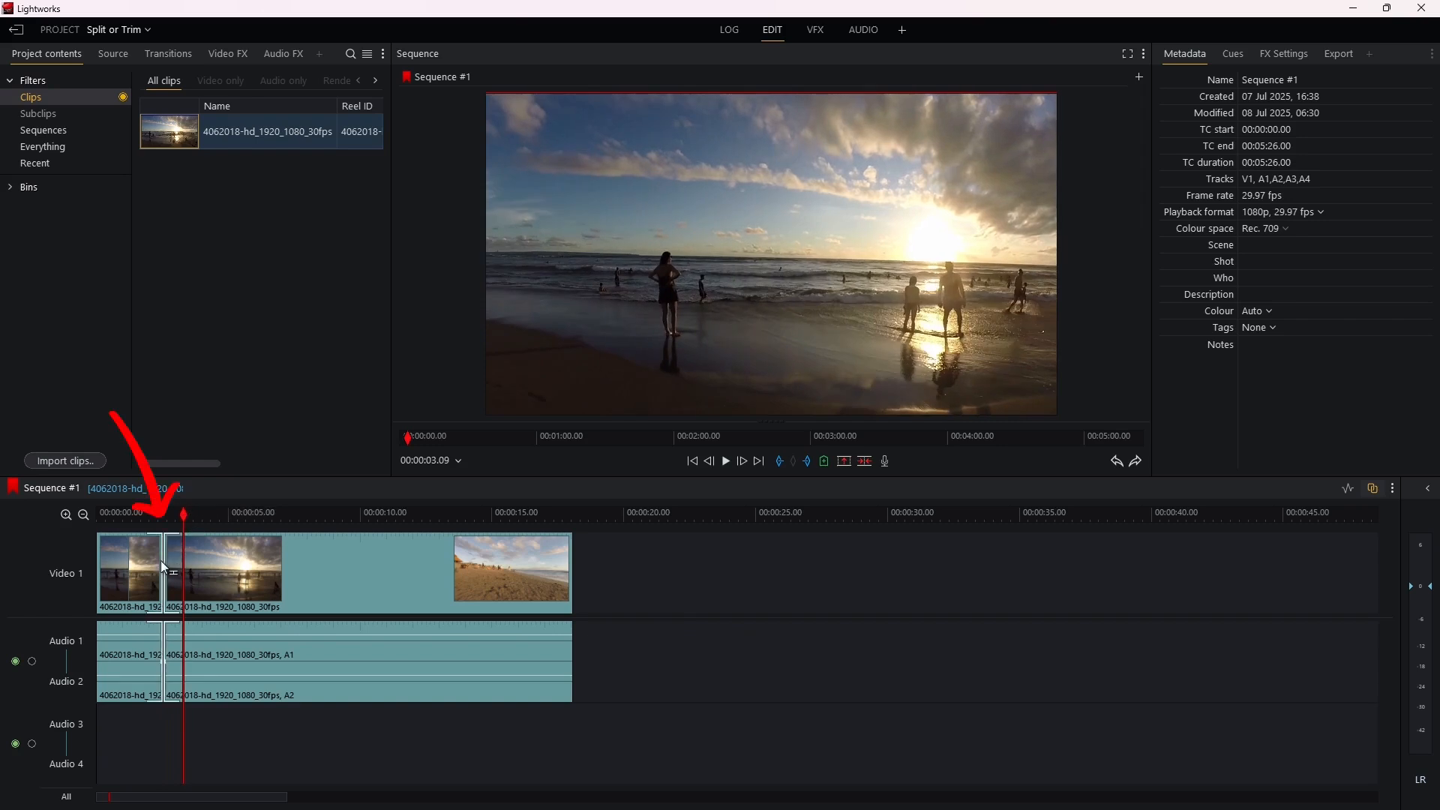
{"action": "left_click_drag", "start_coordinate": [183, 516], "coordinate": [216, 520]}
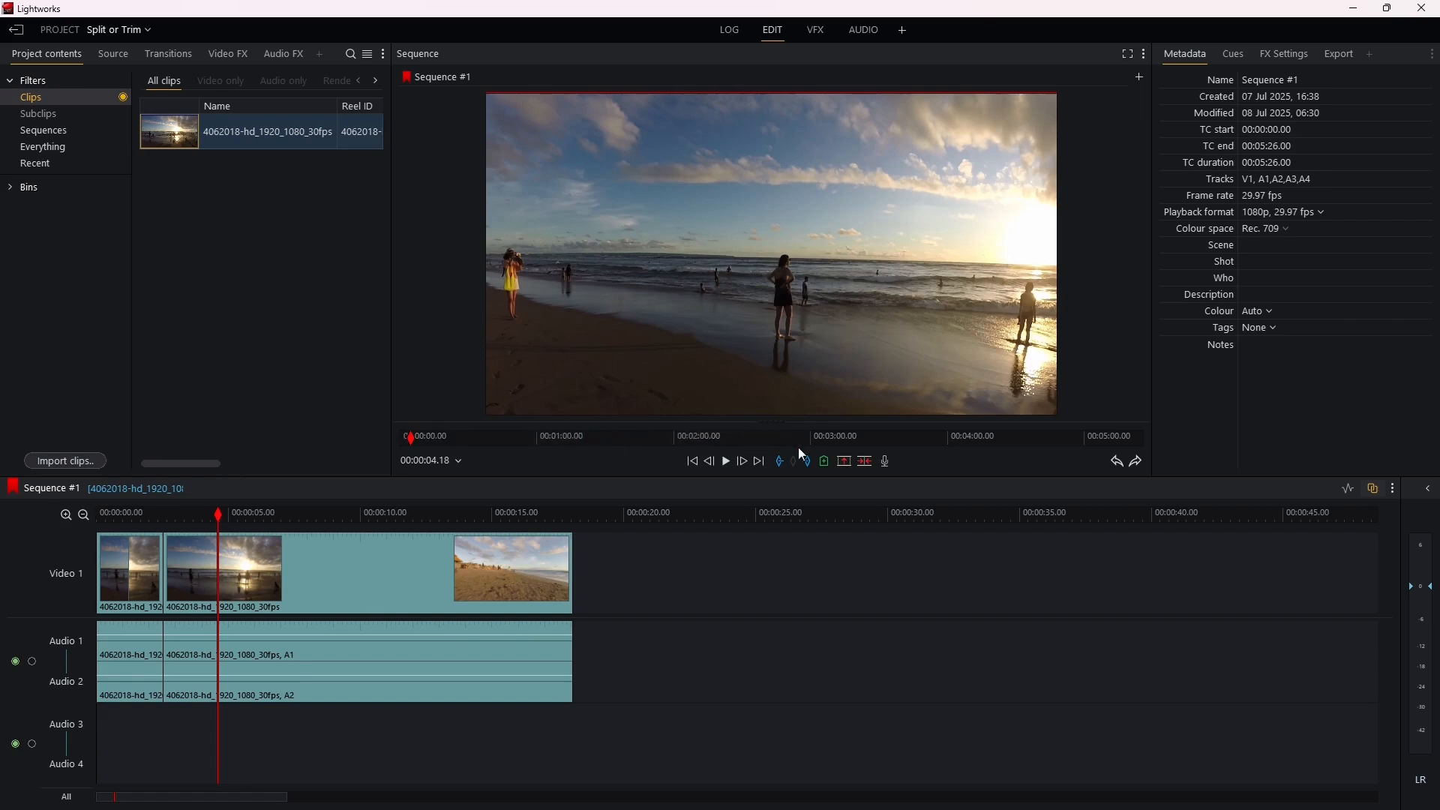
{"action": "left_click", "coordinate": [868, 463]}
Step: Remove the middle segment so that it leaves a gap, and close the gap before the last segment
{"action": "left_click_drag", "start_coordinate": [218, 514], "coordinate": [266, 516]}
{"action": "left_click", "coordinate": [194, 559]}
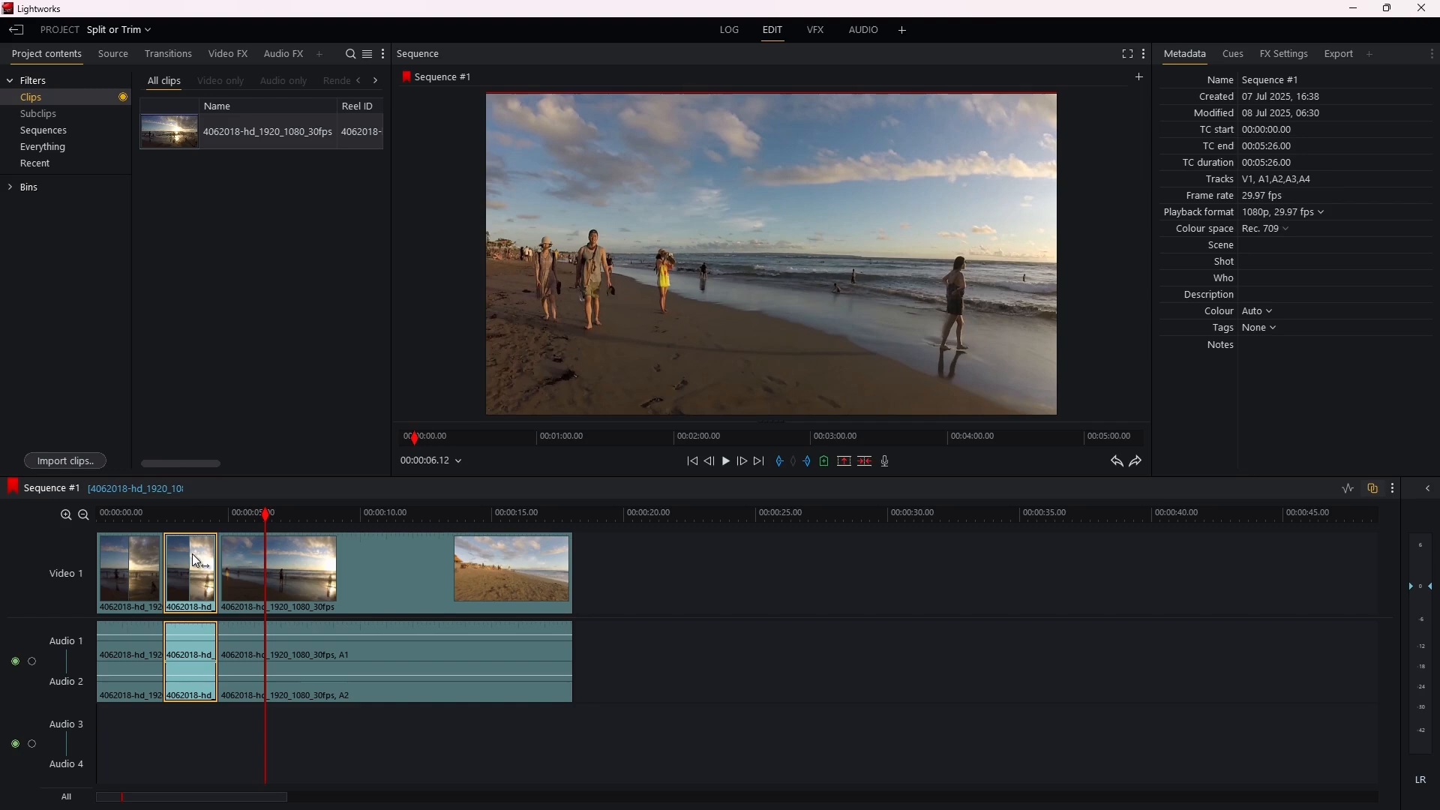
{"action": "key", "text": "Delete"}
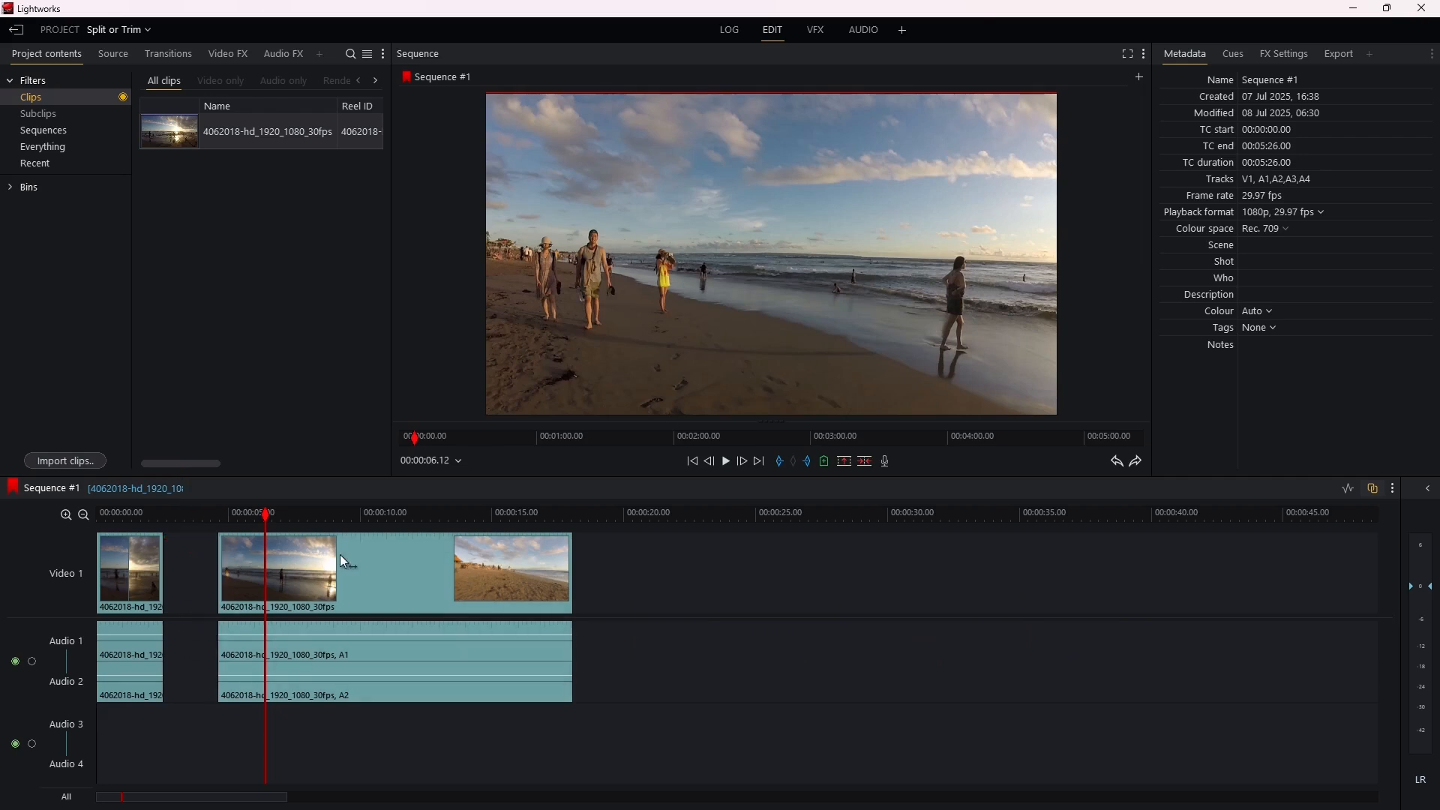
{"action": "left_click_drag", "start_coordinate": [337, 556], "coordinate": [327, 556]}
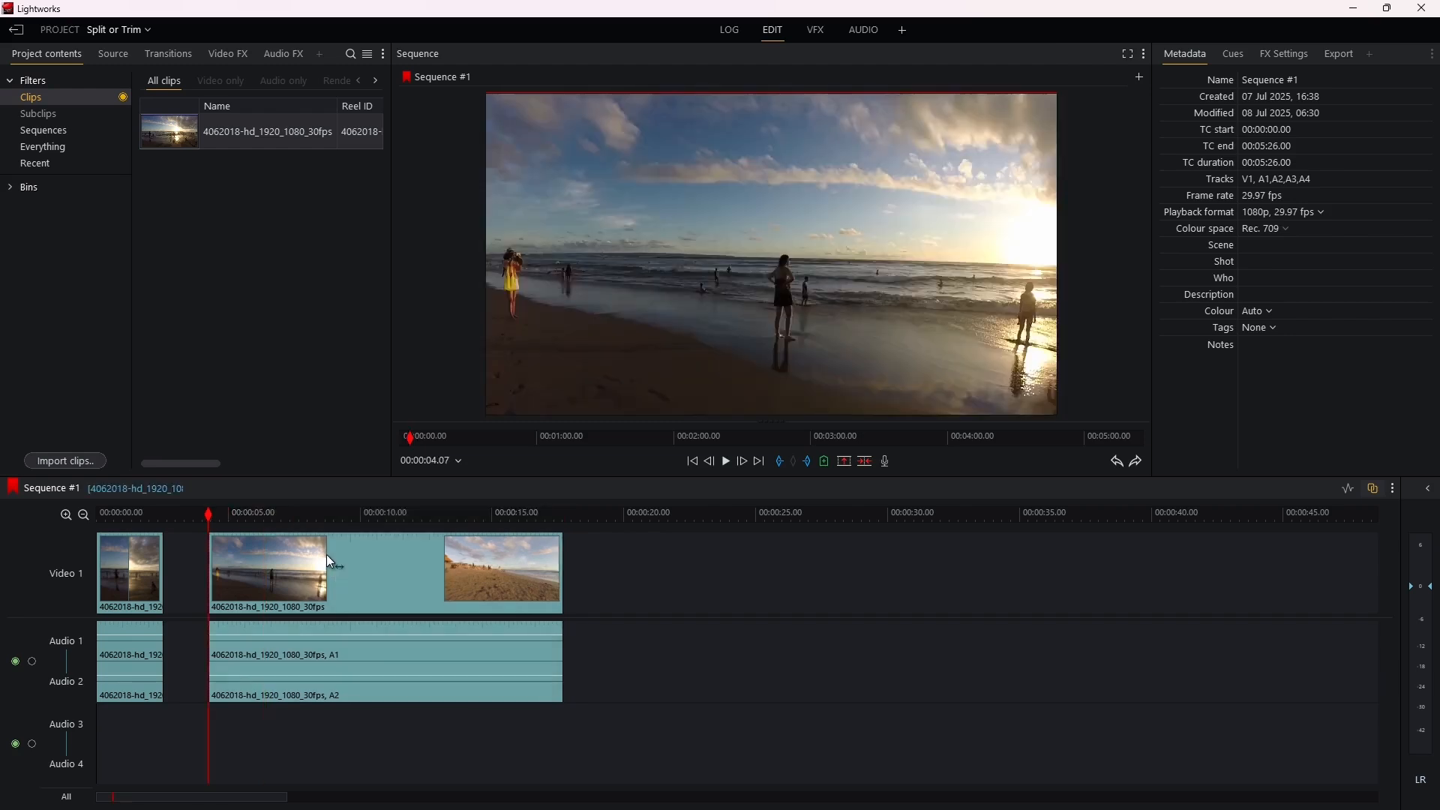
{"action": "right_click", "coordinate": [187, 564]}
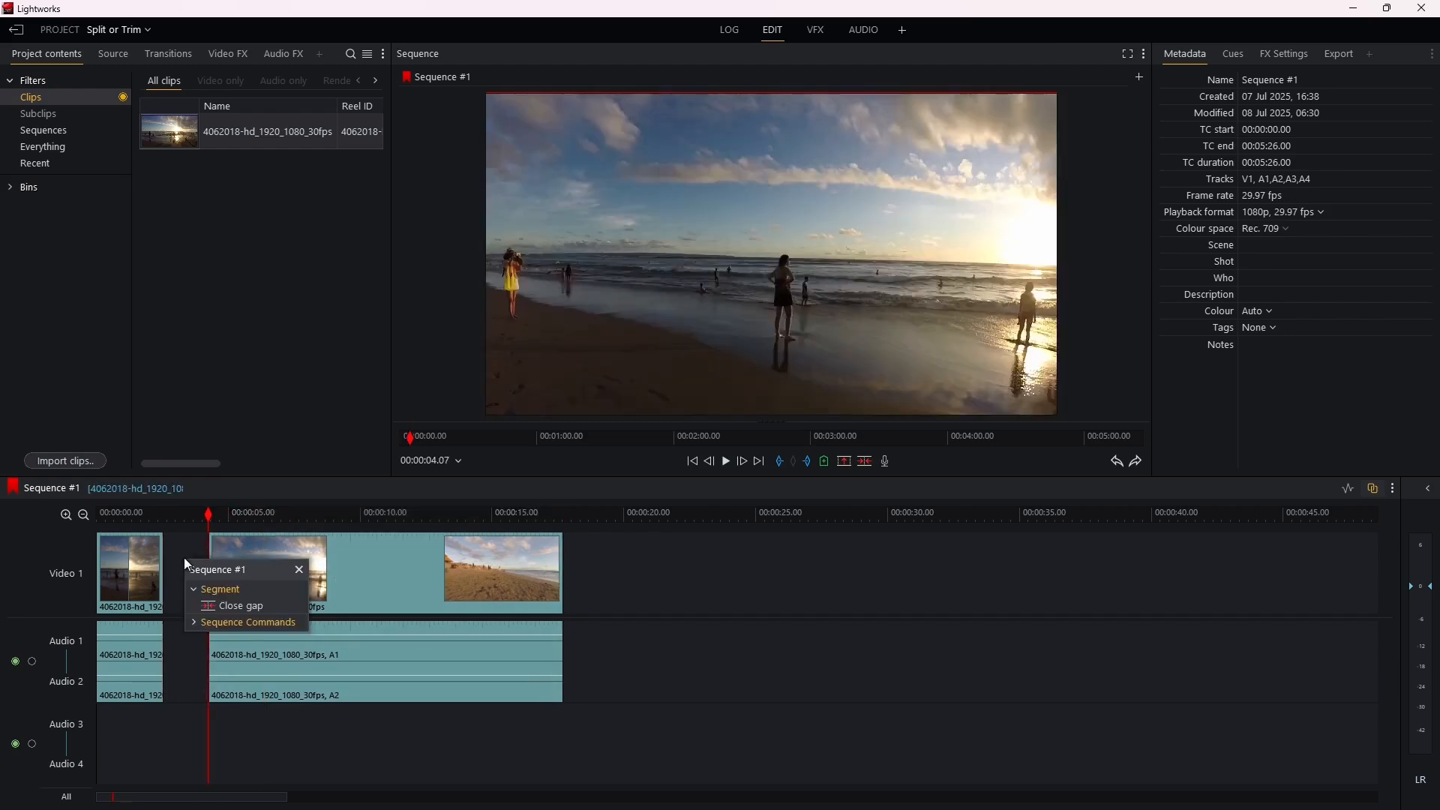
{"action": "left_click", "coordinate": [231, 607]}
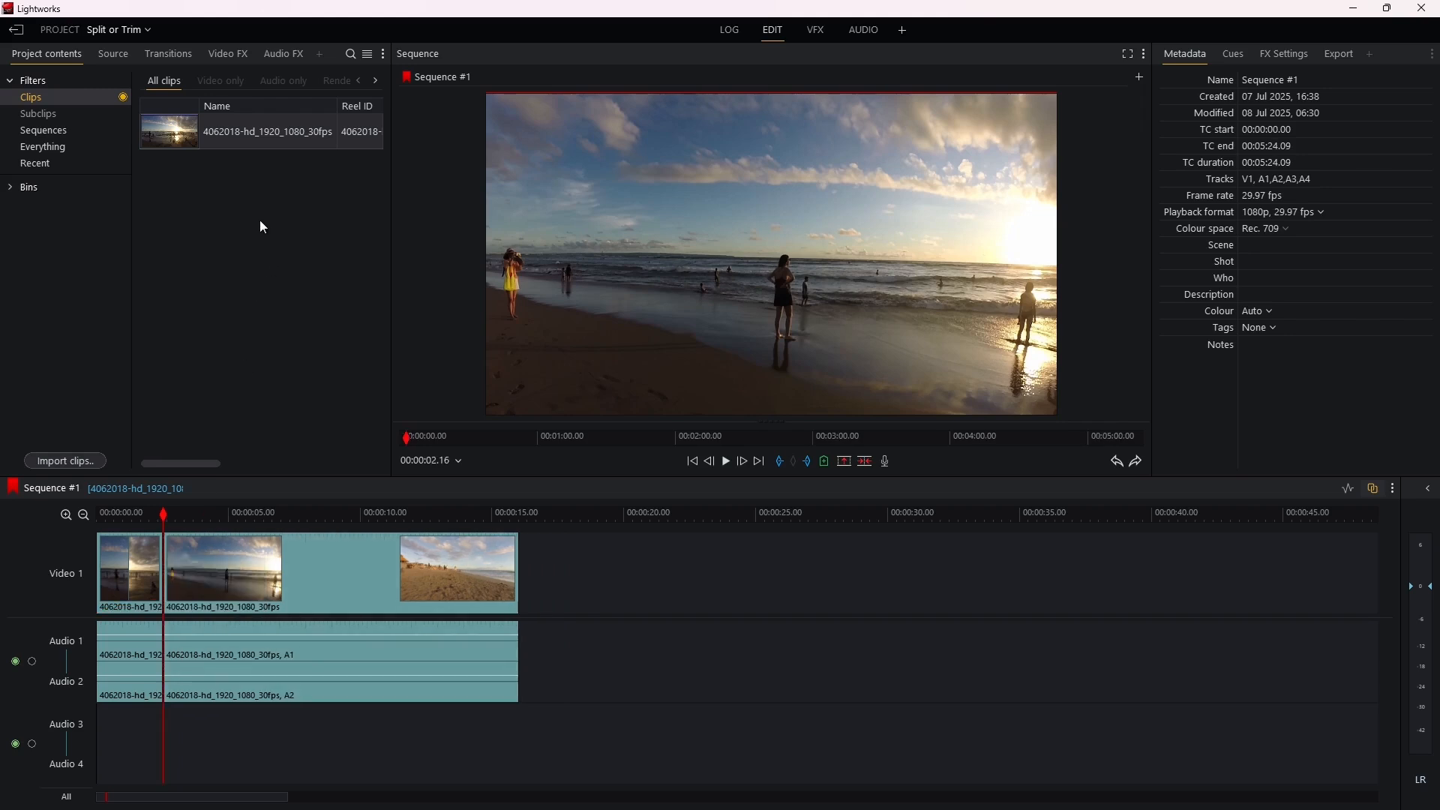
Step: Undo the gap closing and the removal of the middle segment
{"action": "key", "text": "ctrl+z"}
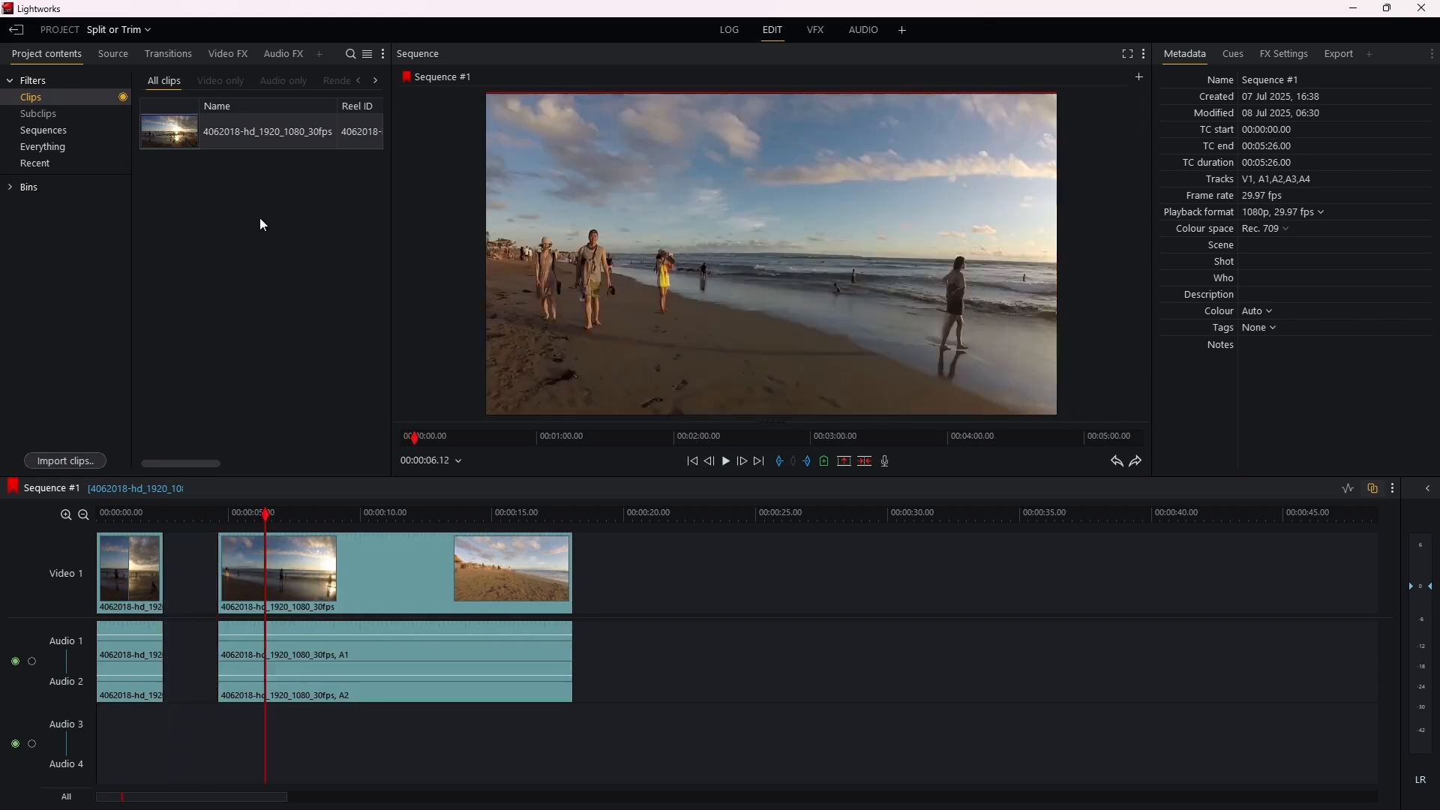
{"action": "key", "text": "ctrl+z"}
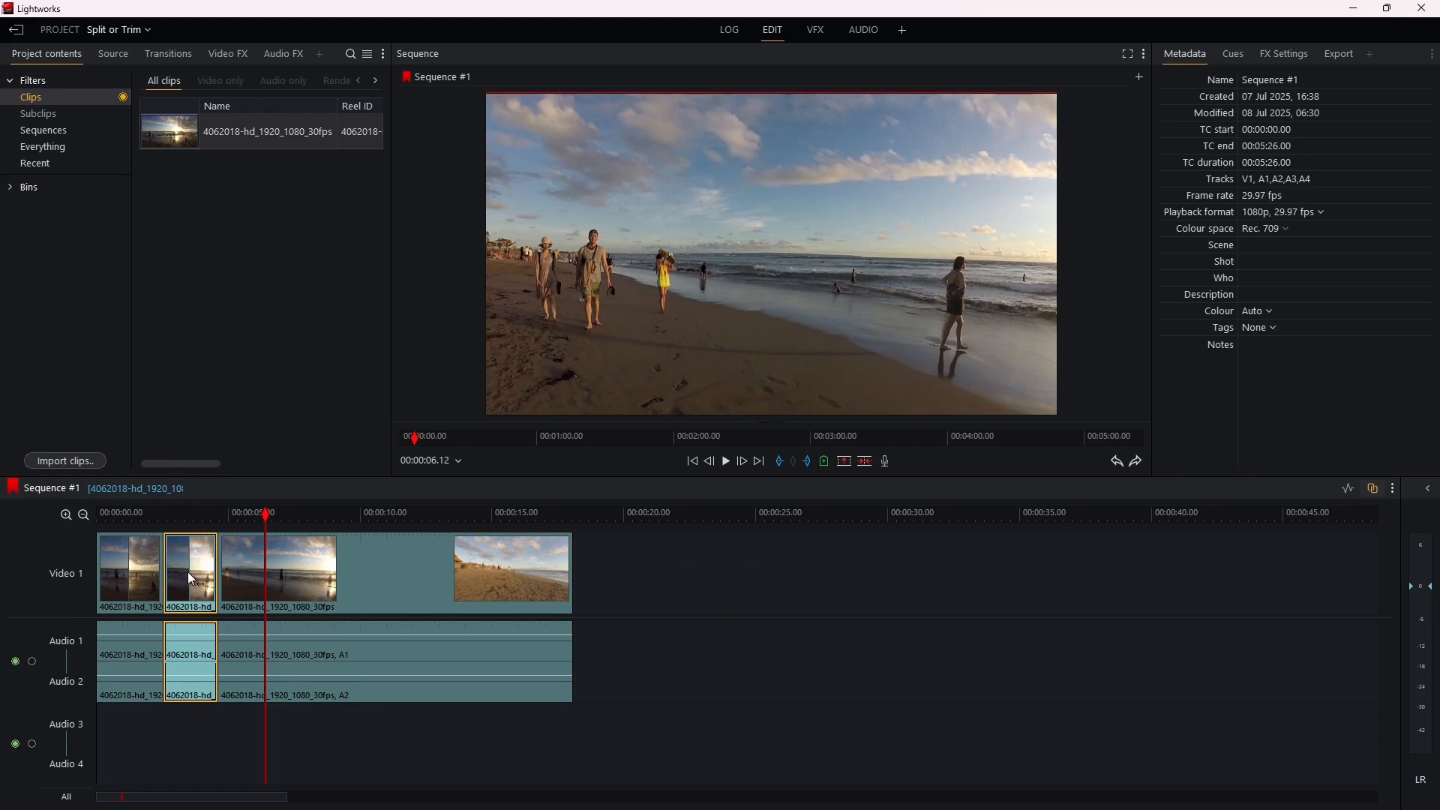
Step: Try the Delete command on the middle segment twice, closing the gap with it, and undo each deletion
{"action": "key", "text": "Delete"}
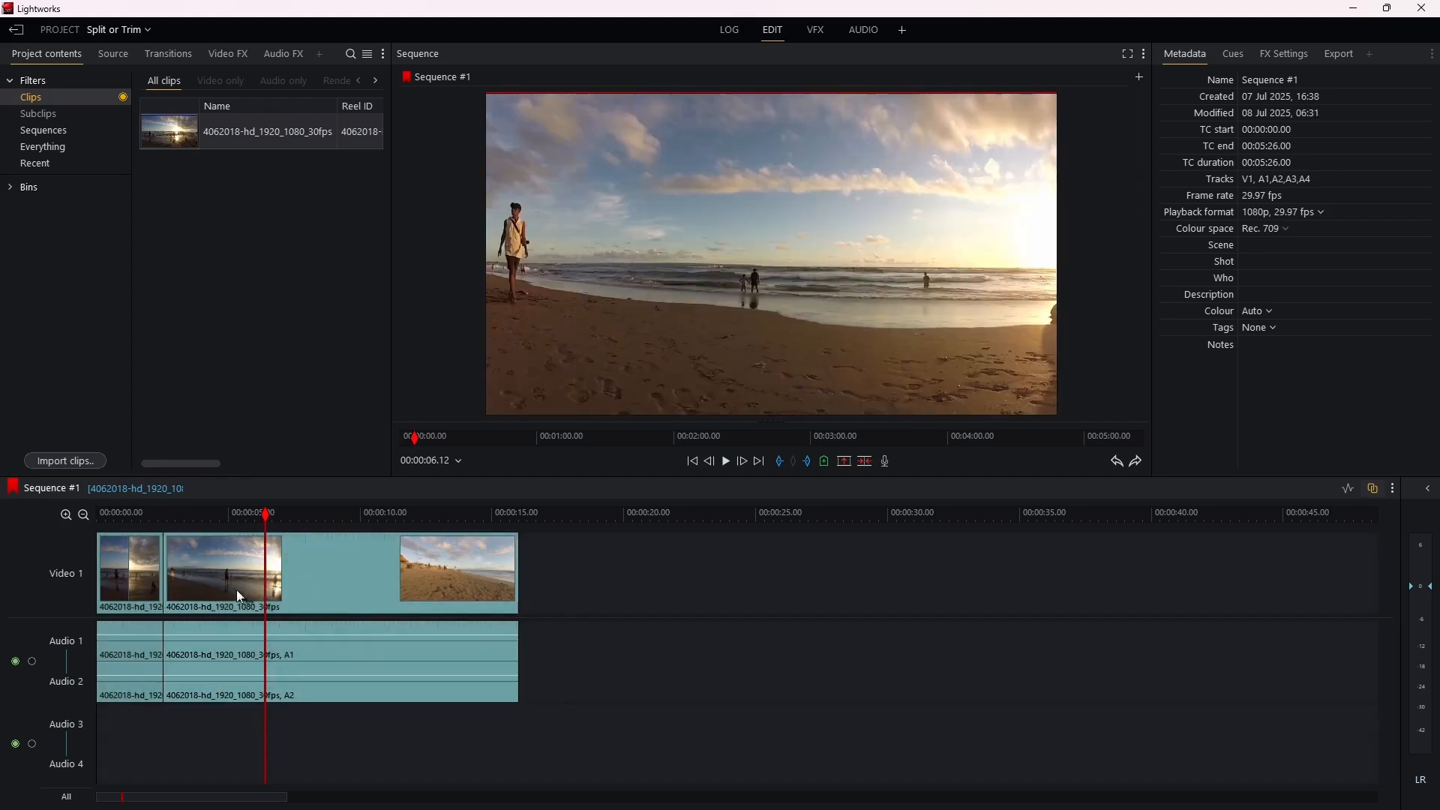
{"action": "key", "text": "ctrl+z"}
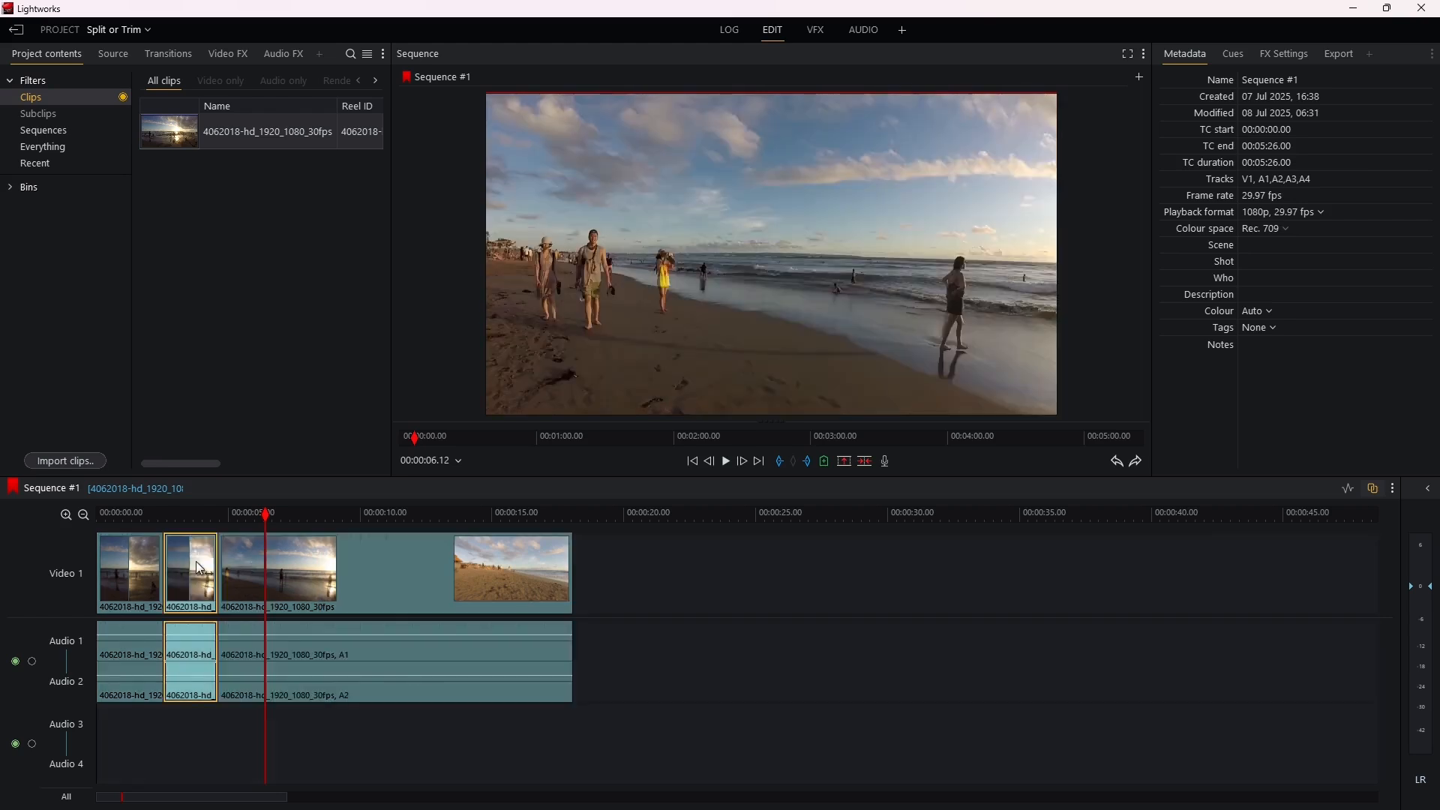
{"action": "right_click", "coordinate": [199, 568]}
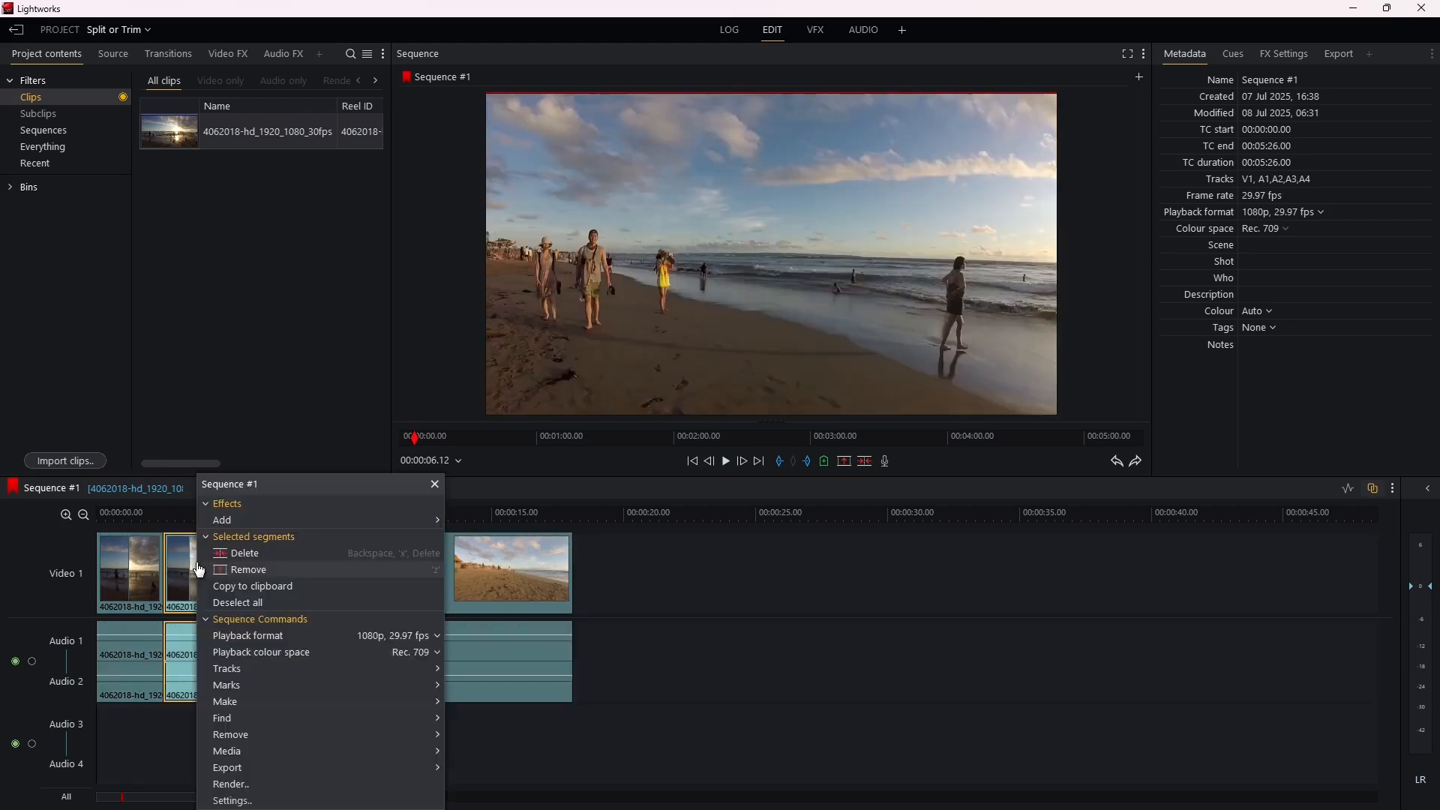
{"action": "left_click", "coordinate": [276, 555]}
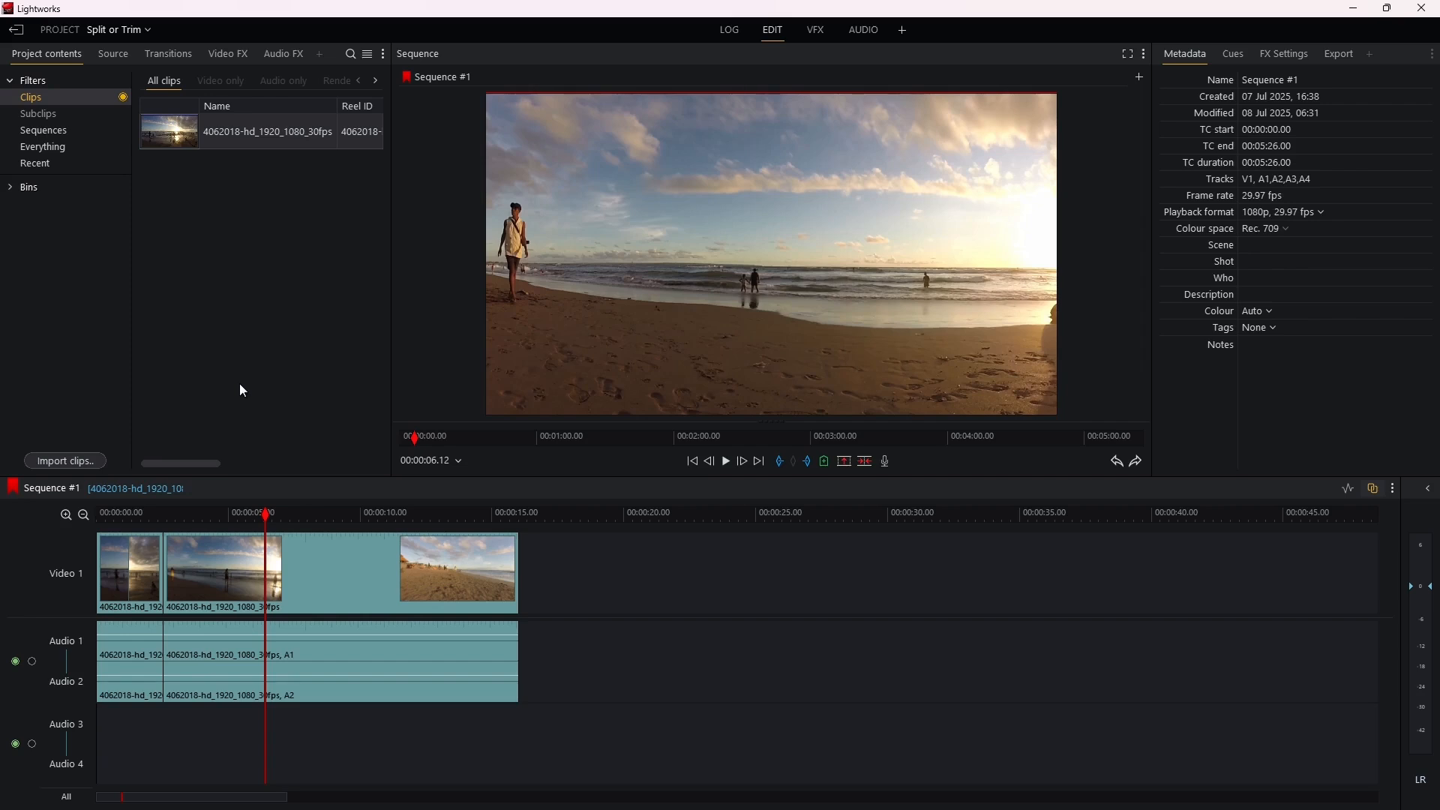
{"action": "key", "text": "ctrl+z"}
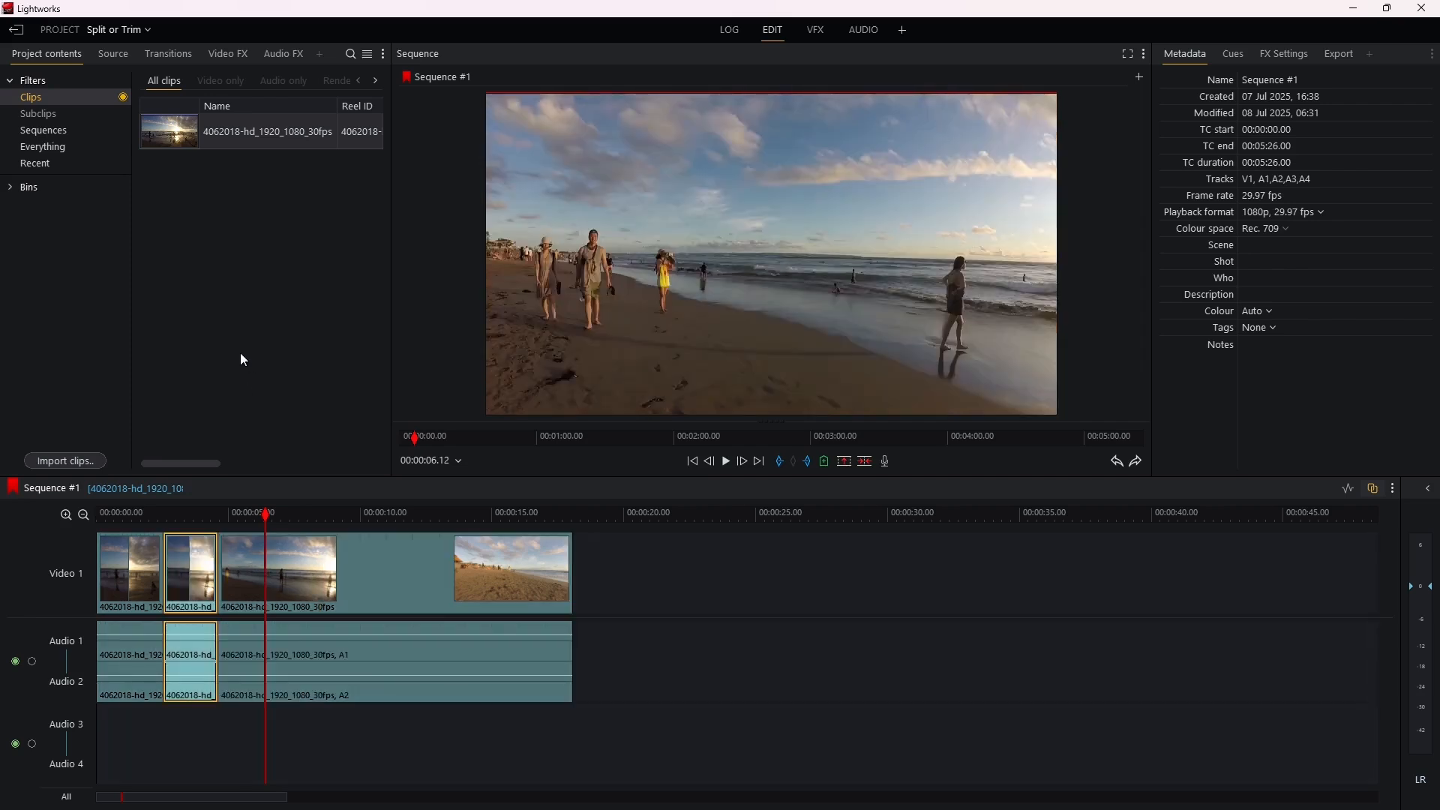
Step: Deselect the middle segment and trim the end of the last segment back to 00:00:13.10
{"action": "left_click", "coordinate": [215, 516]}
{"action": "left_click", "coordinate": [271, 515]}
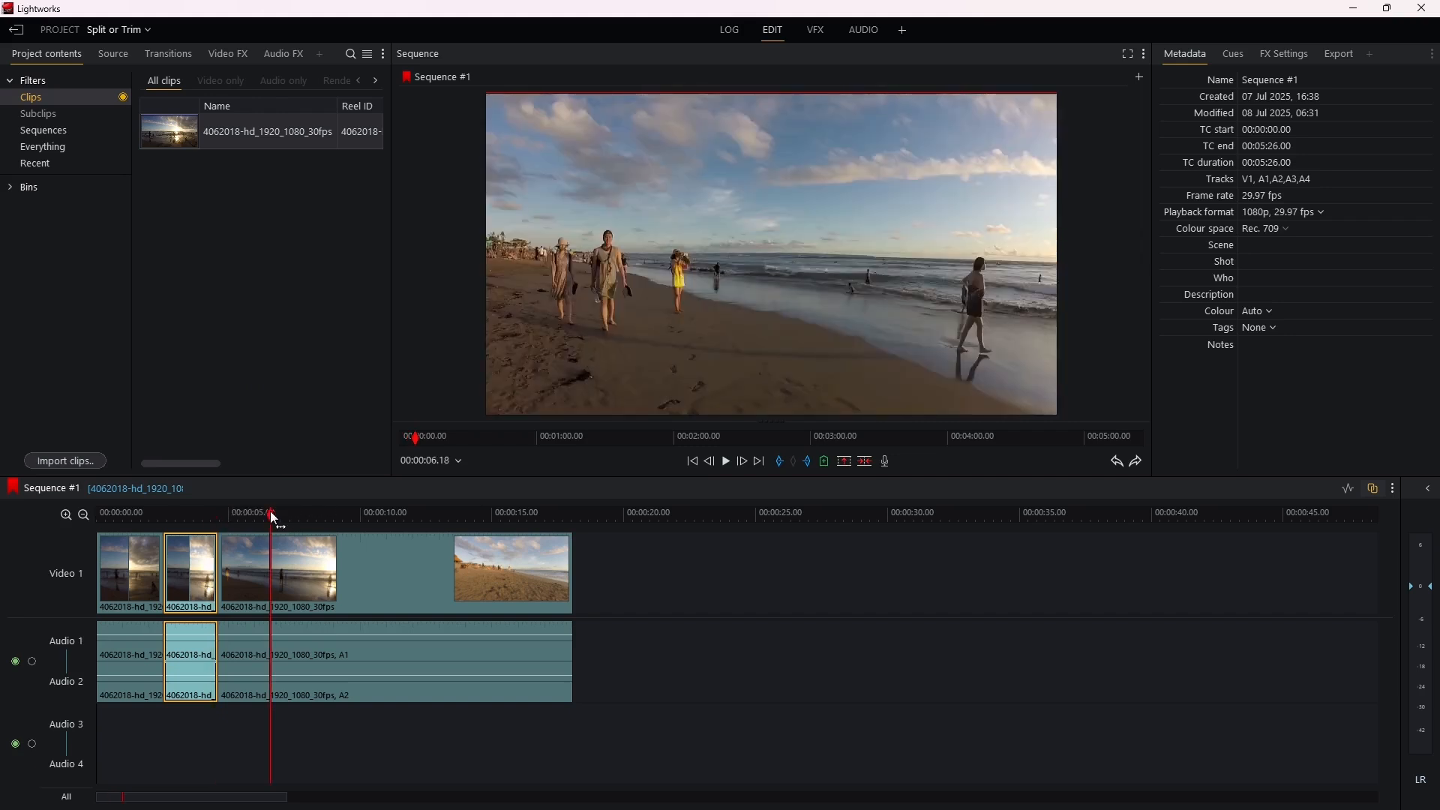
{"action": "left_click", "coordinate": [707, 604]}
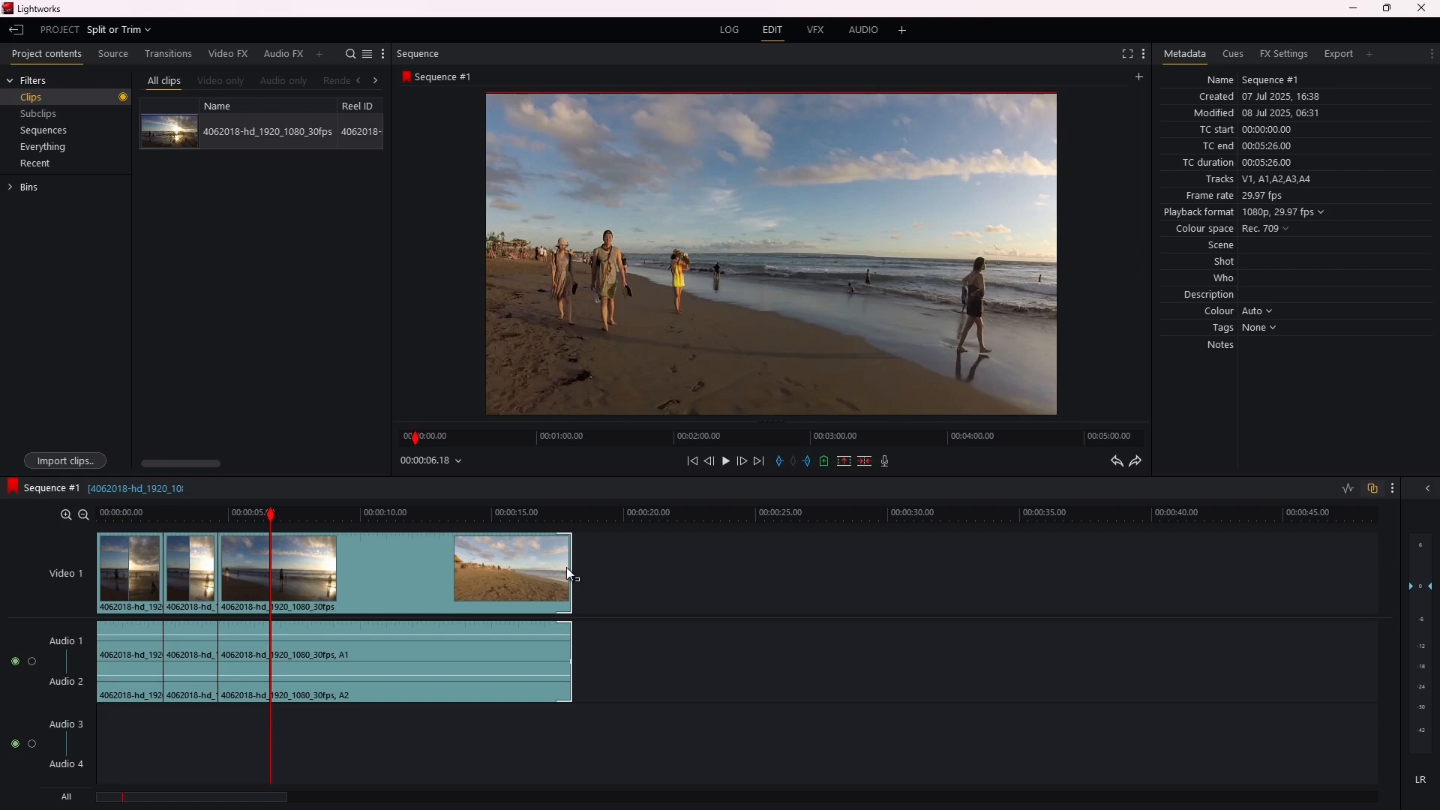
{"action": "left_click_drag", "start_coordinate": [567, 568], "coordinate": [448, 604]}
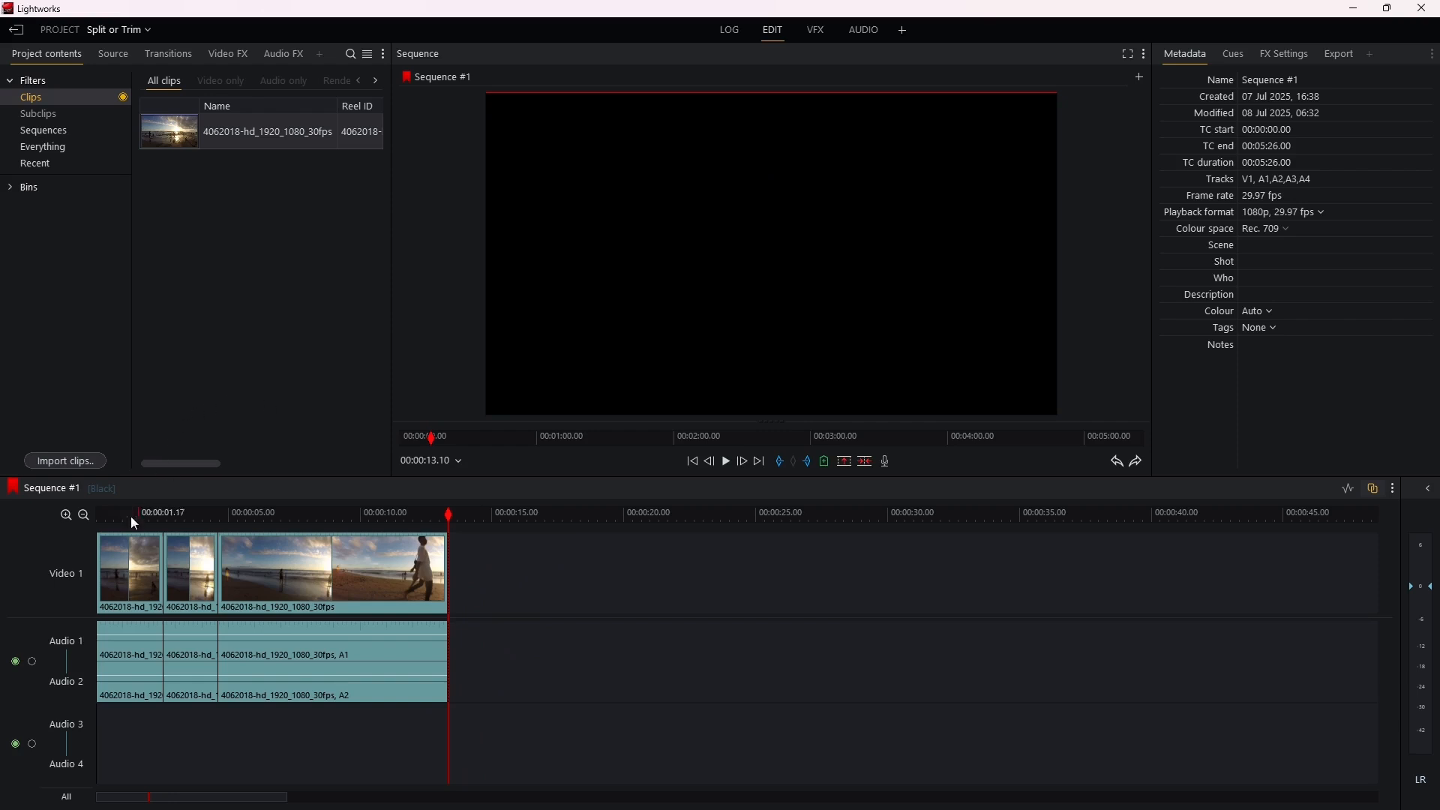
Step: Trim the start of the first segment to 00:00:00.28 and close the gap in front of it
{"action": "left_click", "coordinate": [102, 577]}
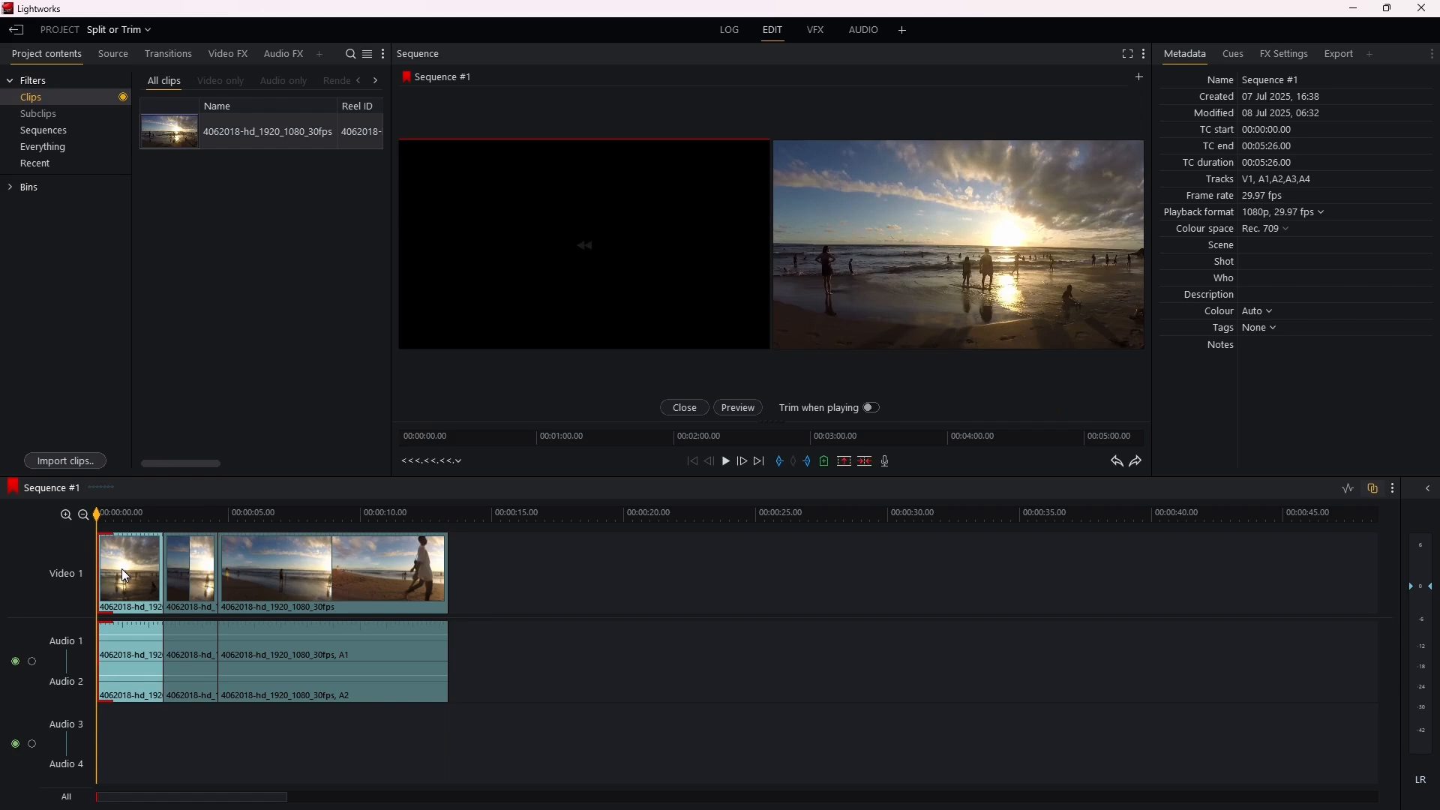
{"action": "left_click", "coordinate": [122, 569]}
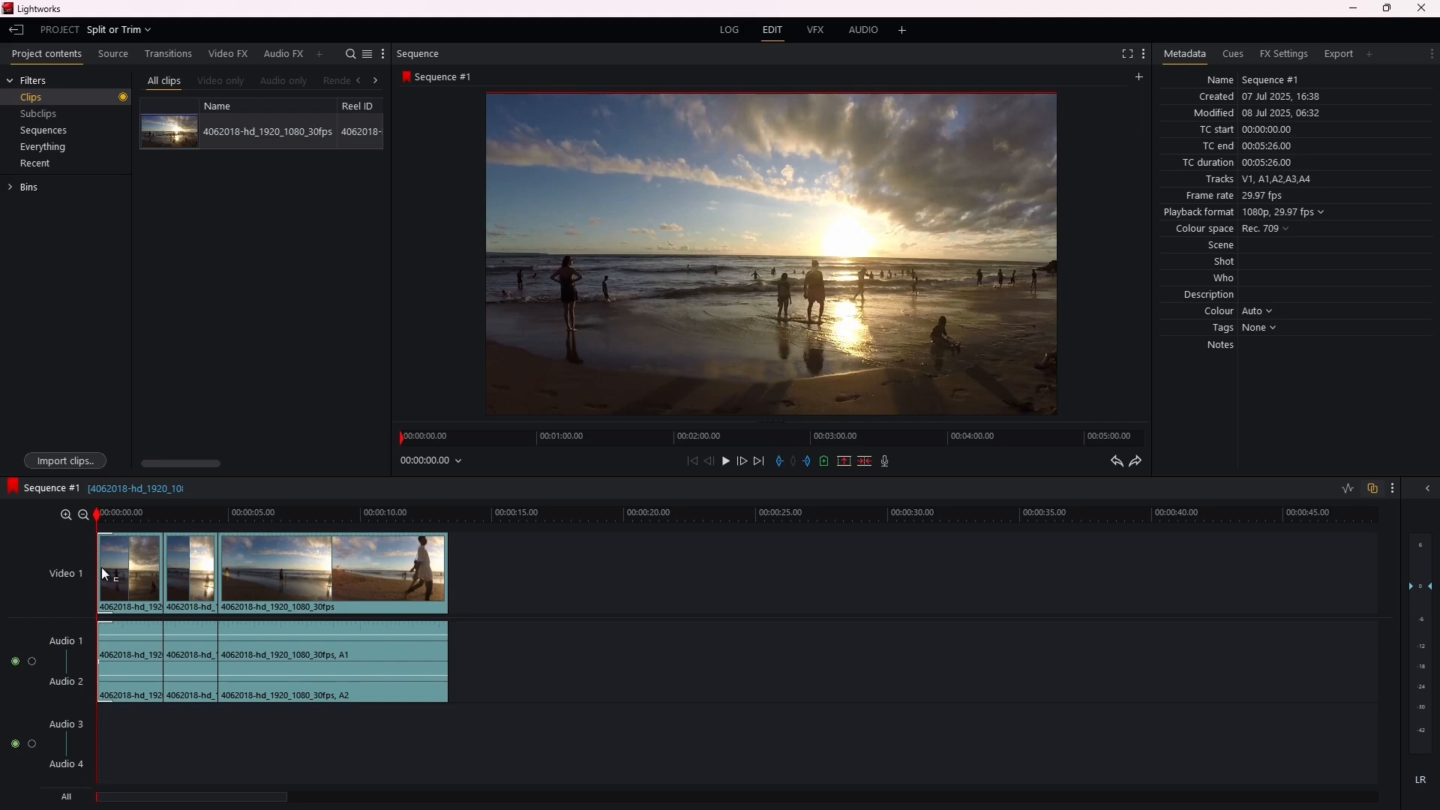
{"action": "key", "text": "ctrl"}
{"action": "left_click_drag", "start_coordinate": [106, 575], "coordinate": [131, 580]}
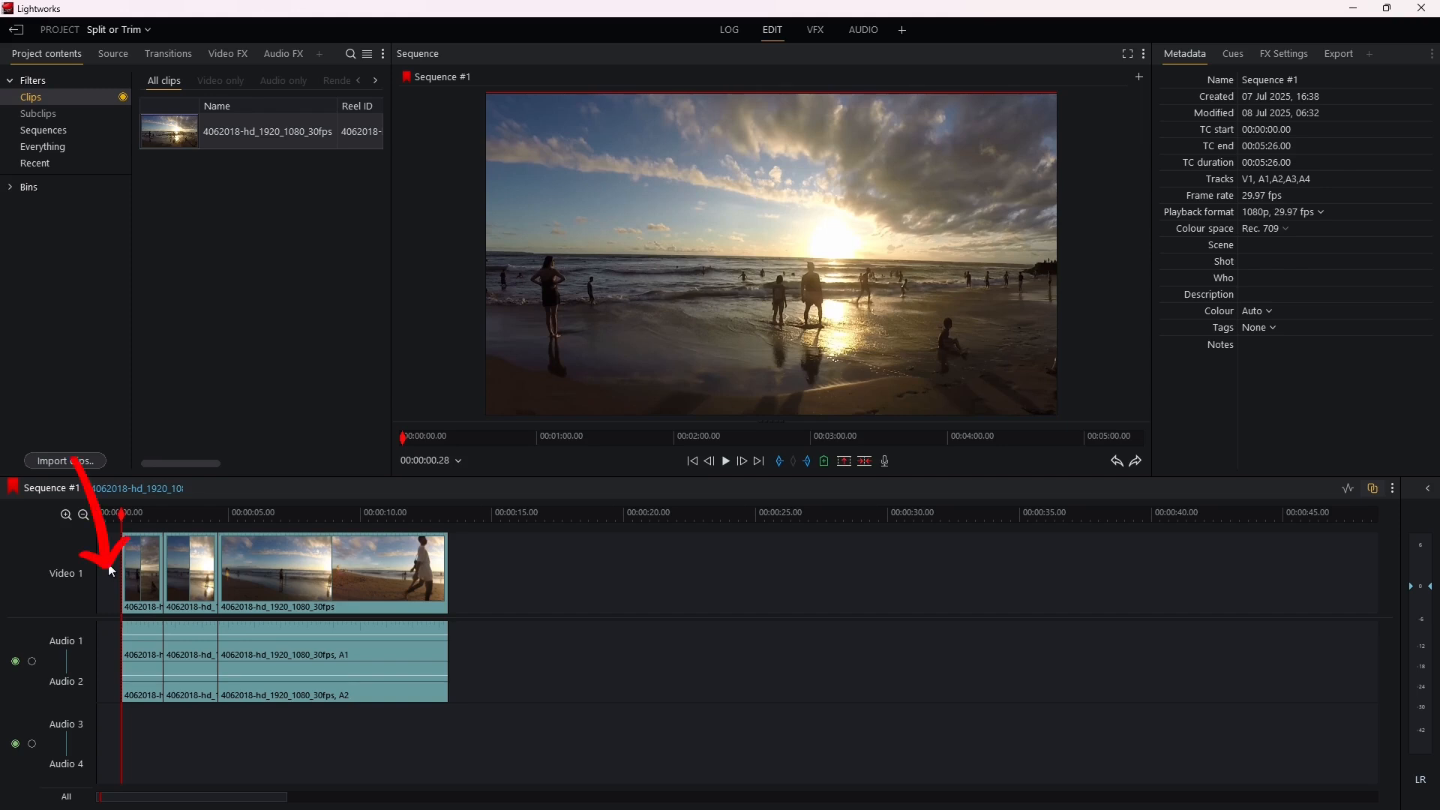
{"action": "right_click", "coordinate": [106, 573]}
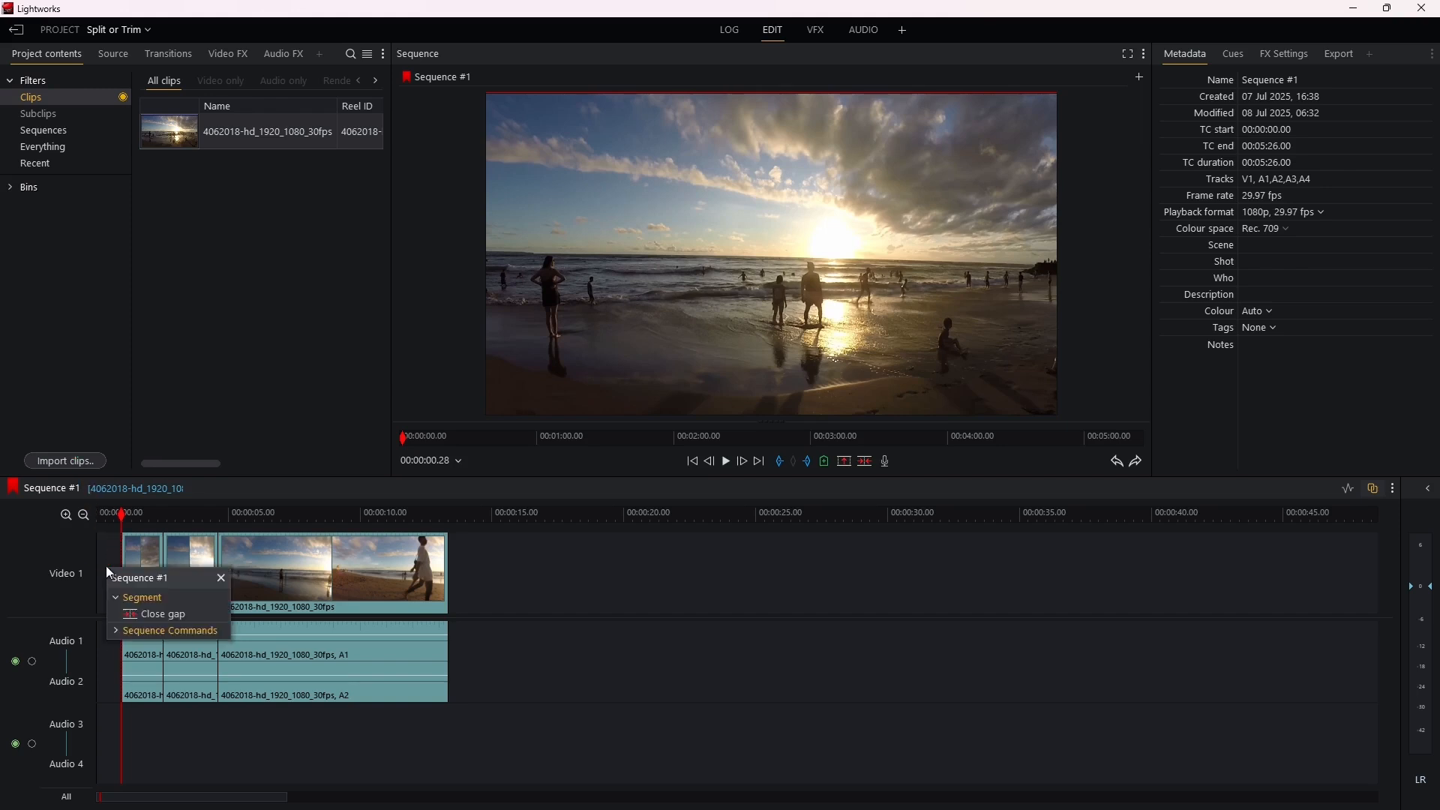
{"action": "left_click", "coordinate": [157, 614]}
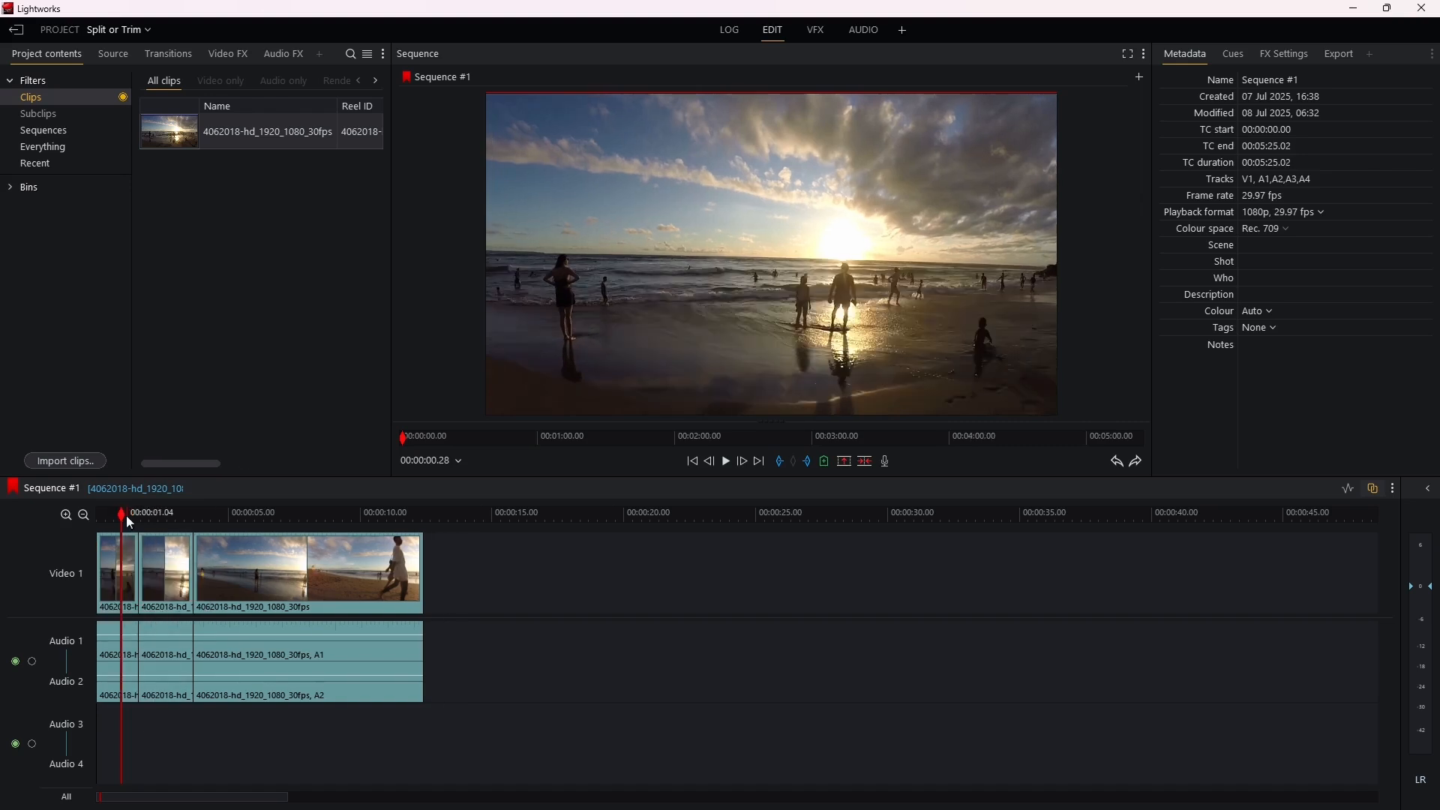
Step: Roll the cut between the second and third segments to 00:00:04.11, keeping the sequence length
{"action": "left_click_drag", "start_coordinate": [124, 516], "coordinate": [98, 515]}
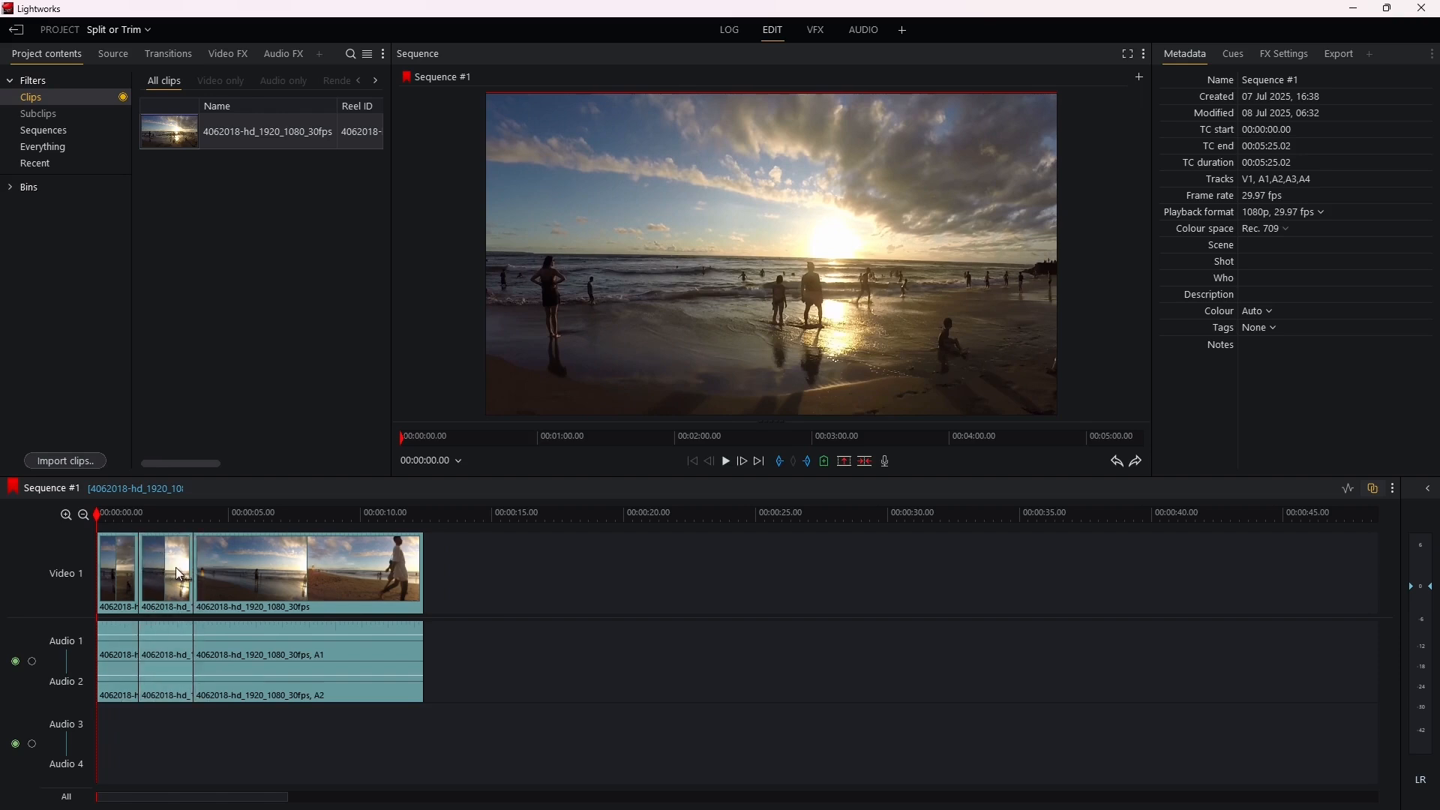
{"action": "left_click", "coordinate": [184, 574]}
{"action": "left_click_drag", "start_coordinate": [185, 575], "coordinate": [169, 570]}
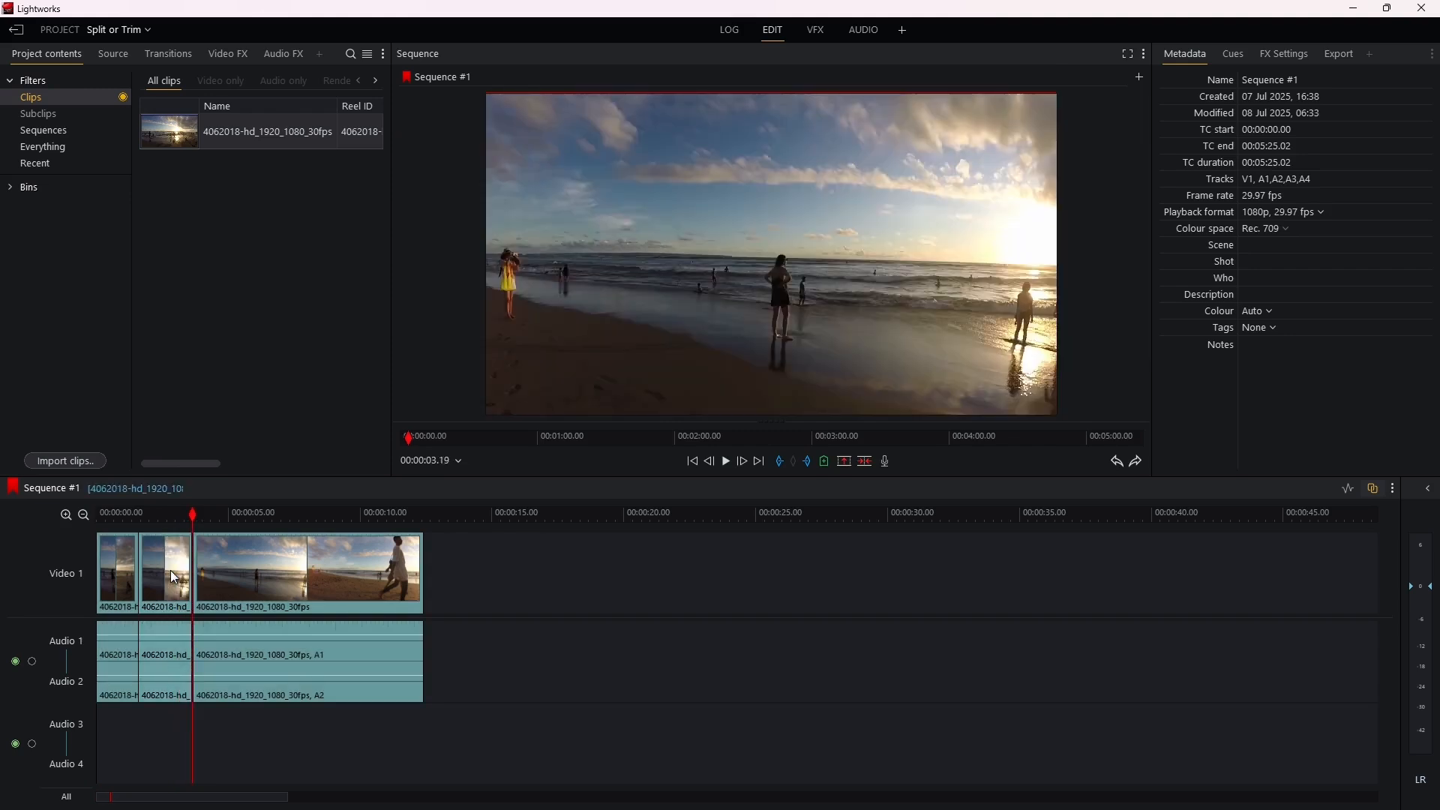
{"action": "left_click", "coordinate": [123, 515]}
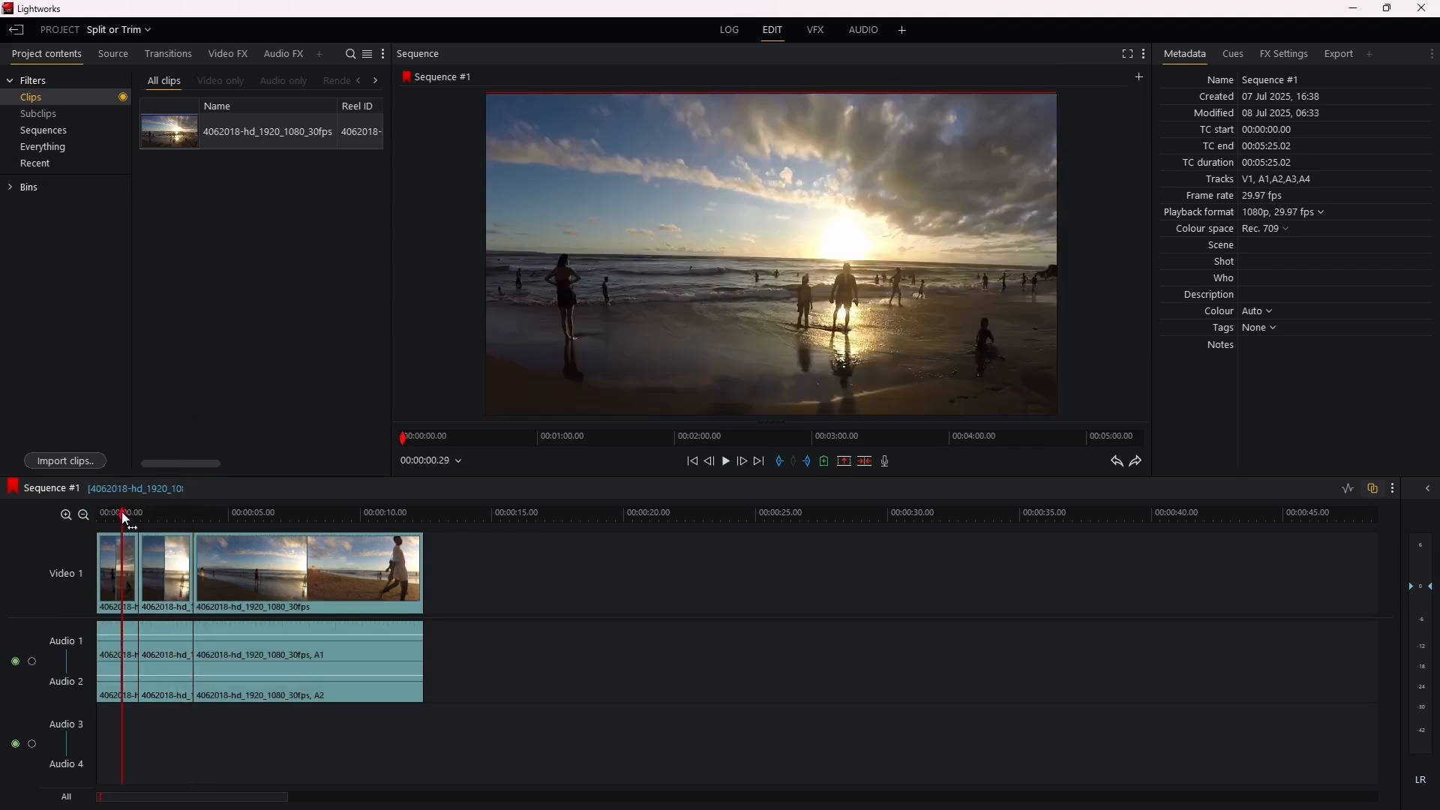
{"action": "left_click", "coordinate": [193, 570]}
{"action": "left_click", "coordinate": [195, 568]}
{"action": "mouse_move", "coordinate": [196, 569]}
{"action": "left_mouse_down"}
{"action": "mouse_move", "coordinate": [173, 575]}
{"action": "mouse_move", "coordinate": [212, 576]}
{"action": "left_mouse_up"}
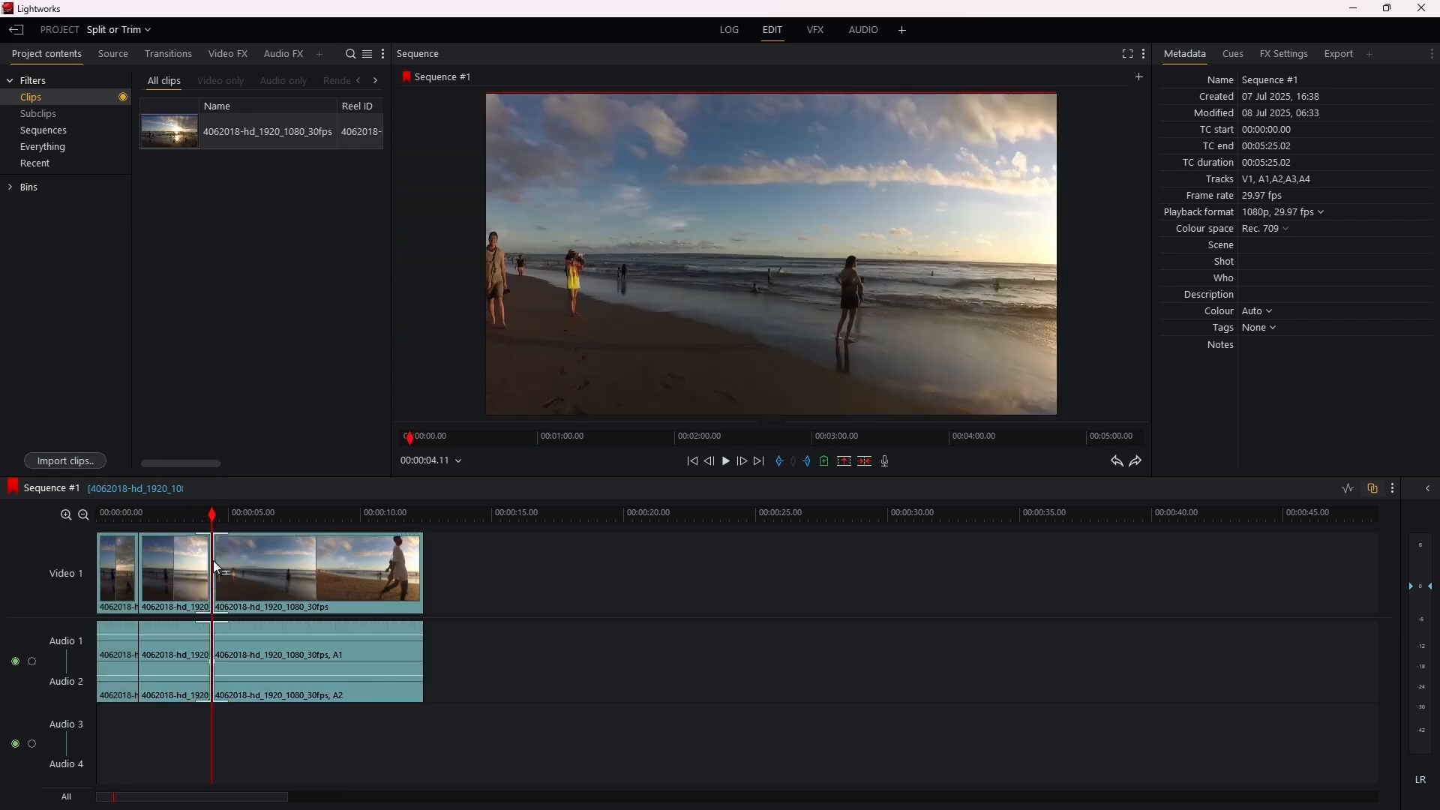
Step: Play the sequence around the cut between the second and third segments and return the playhead to the start
{"action": "left_click", "coordinate": [181, 510]}
{"action": "key", "text": "space"}
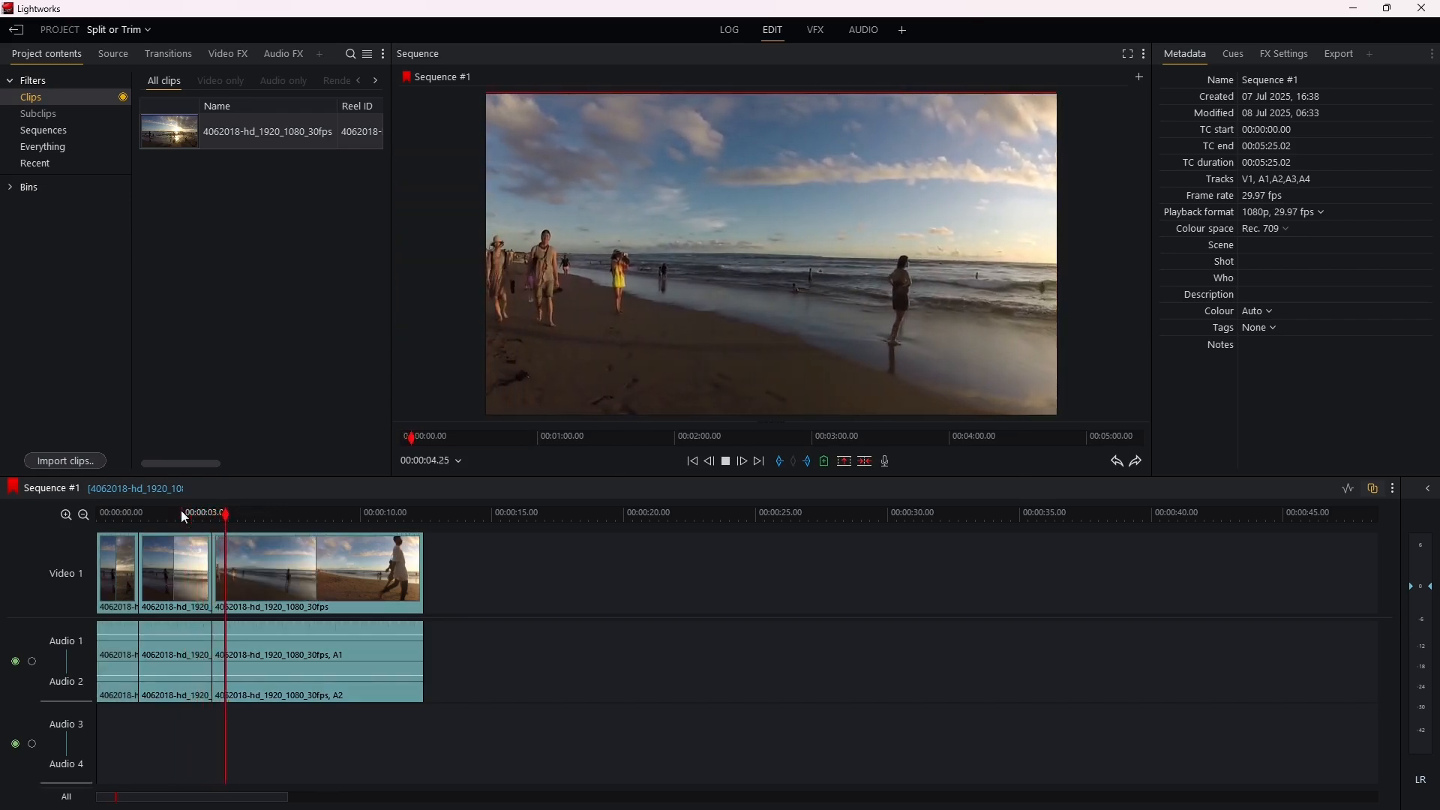
{"action": "key", "text": "space"}
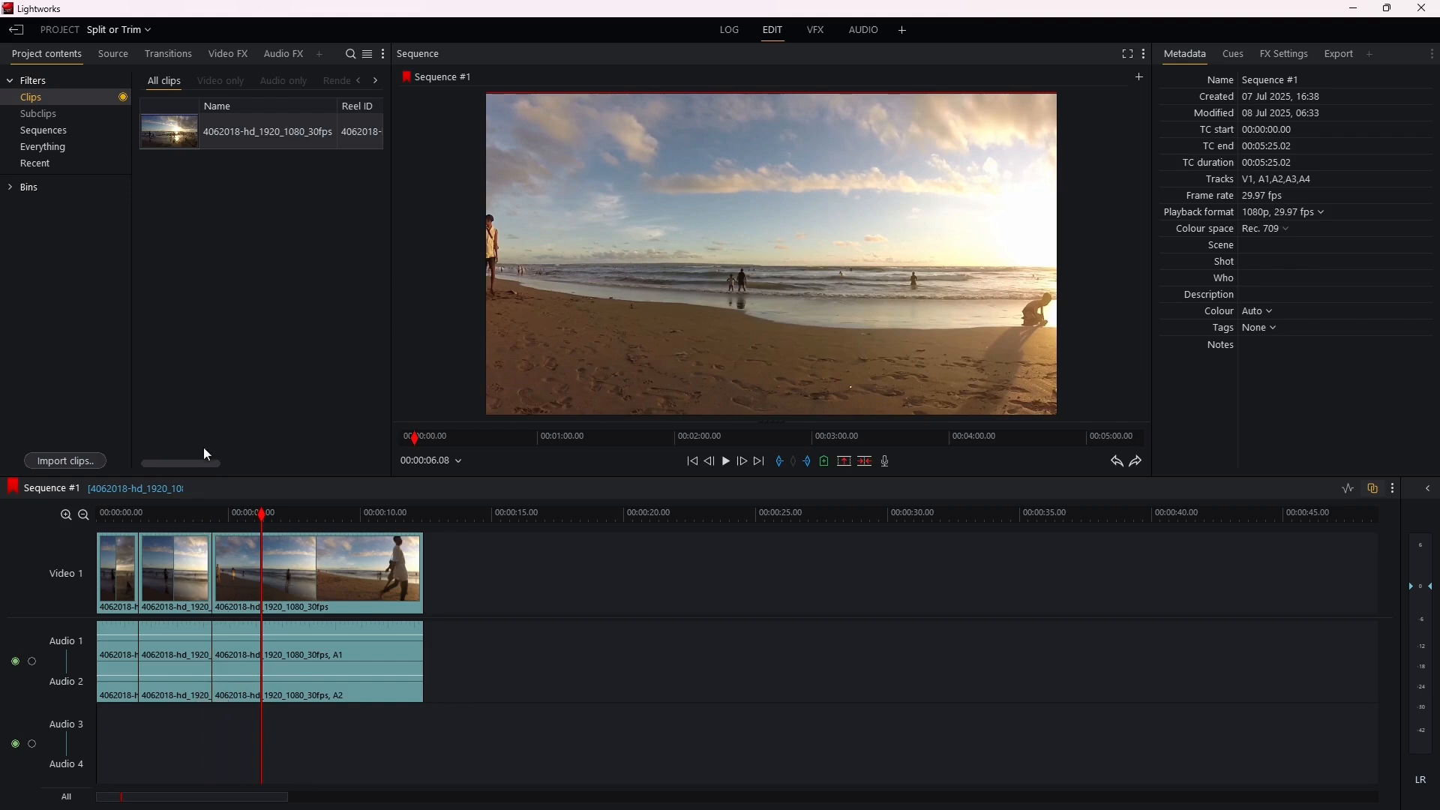
{"action": "left_click_drag", "start_coordinate": [158, 514], "coordinate": [90, 515]}
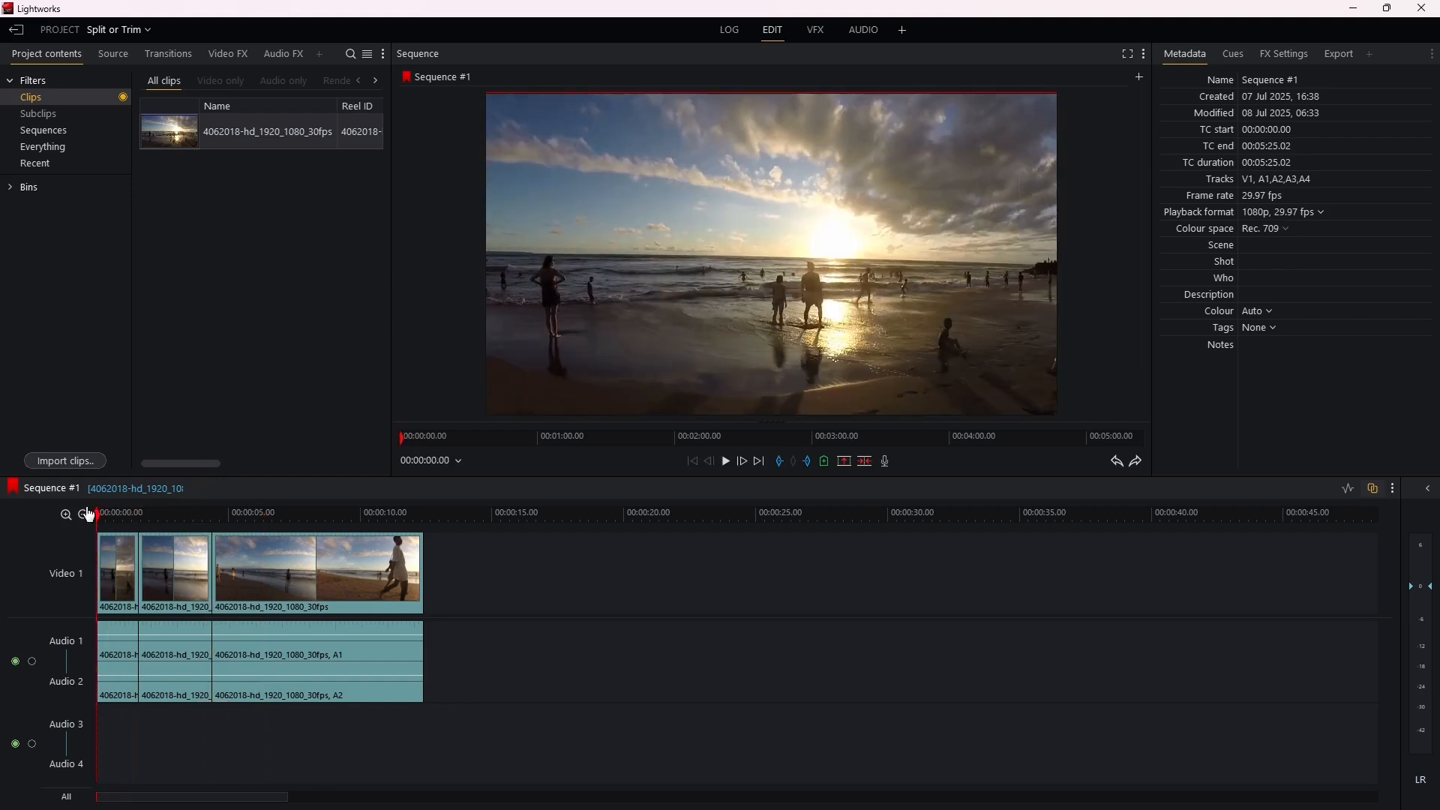